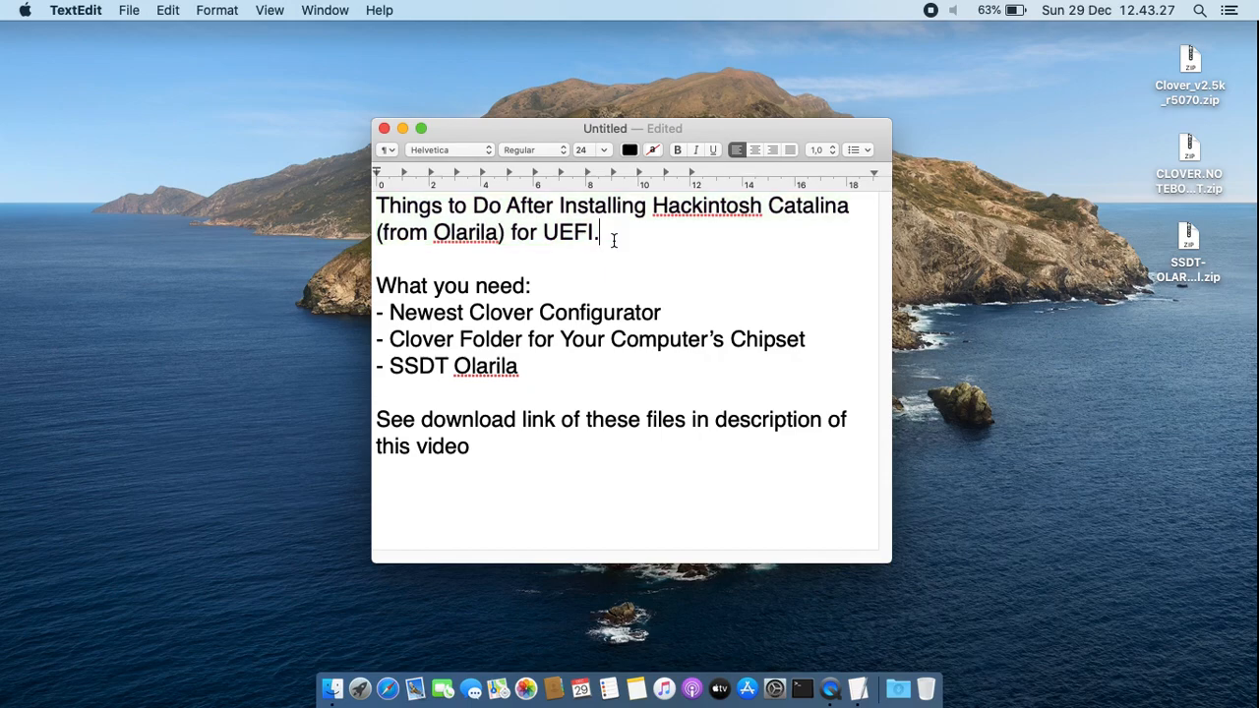
Review the note's list of required files and match its Clover items to the zip archives on the desktop
{"action": "left_click_drag", "start_coordinate": [389, 312], "coordinate": [673, 303]}
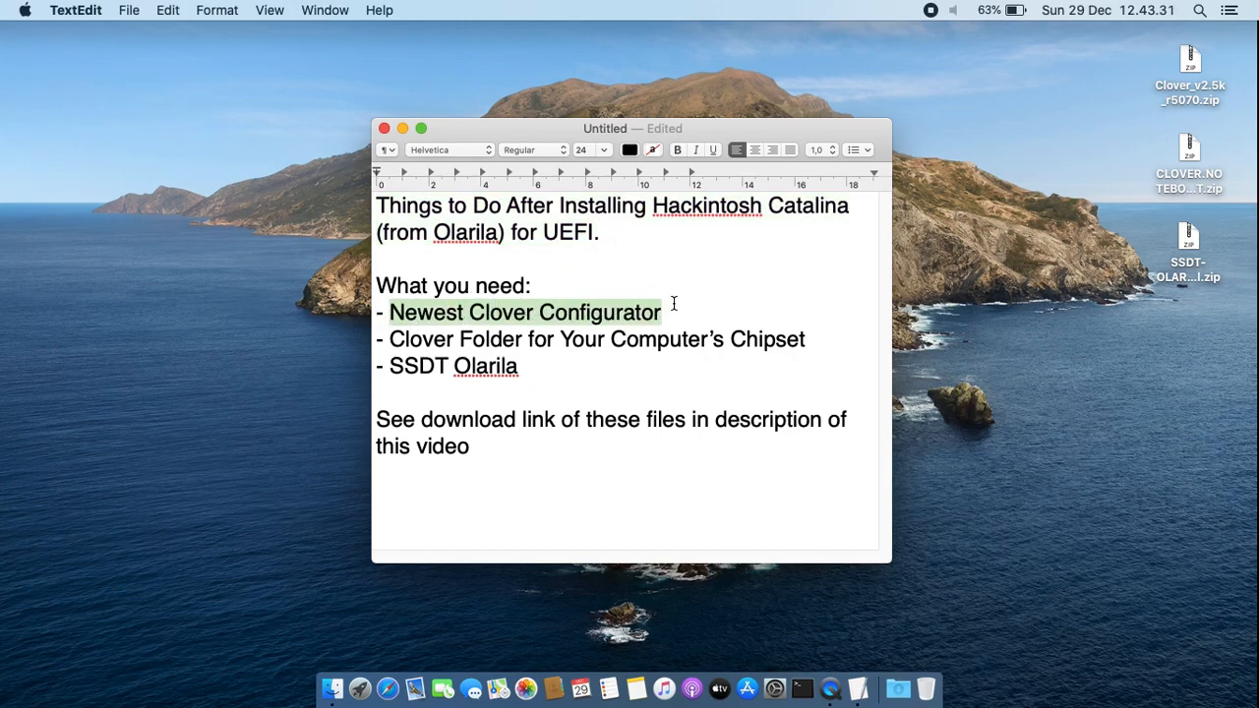
{"action": "left_click", "coordinate": [1196, 62]}
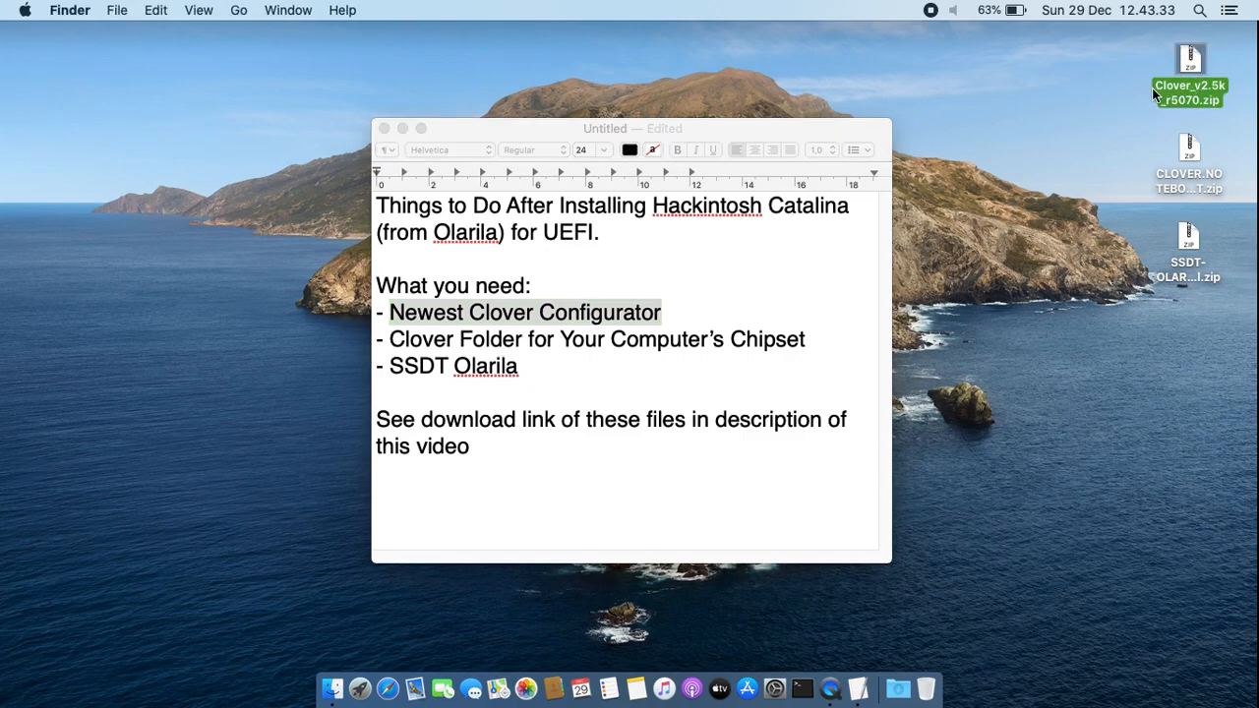
{"action": "left_click", "coordinate": [445, 341]}
{"action": "left_click_drag", "start_coordinate": [391, 339], "coordinate": [818, 344]}
{"action": "left_click", "coordinate": [1192, 150]}
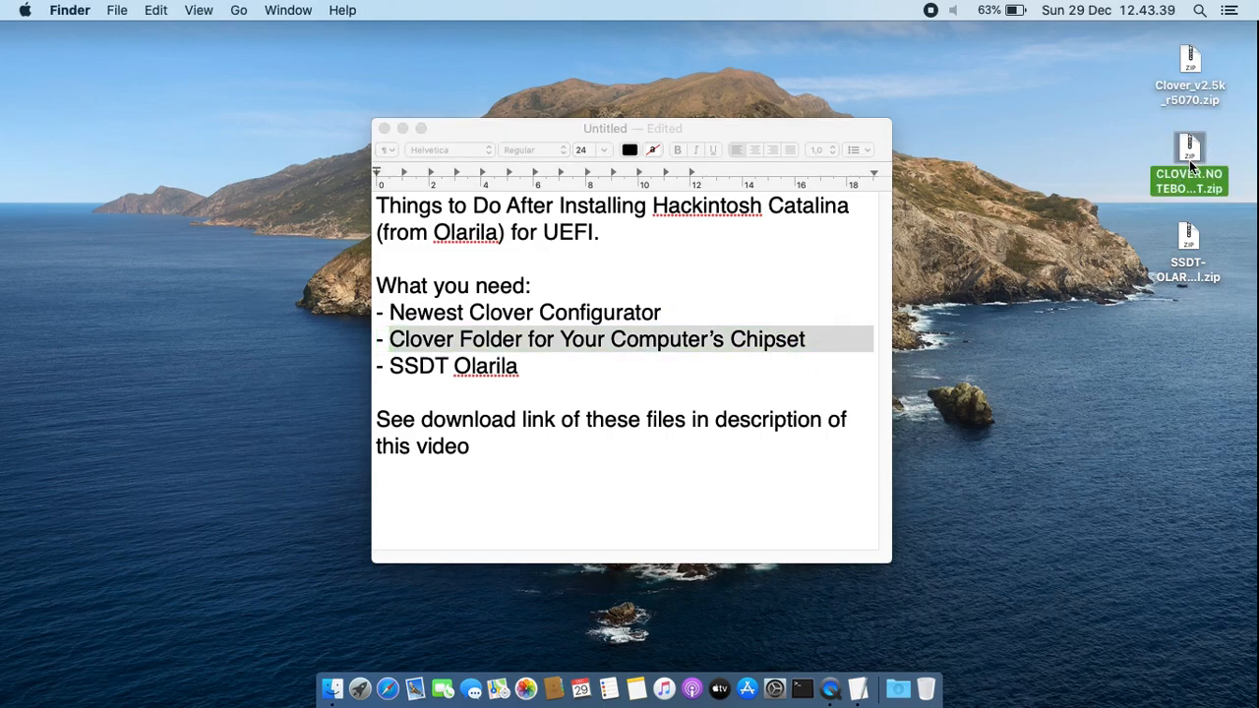
{"action": "left_click", "coordinate": [411, 365]}
{"action": "left_click_drag", "start_coordinate": [393, 367], "coordinate": [531, 367]}
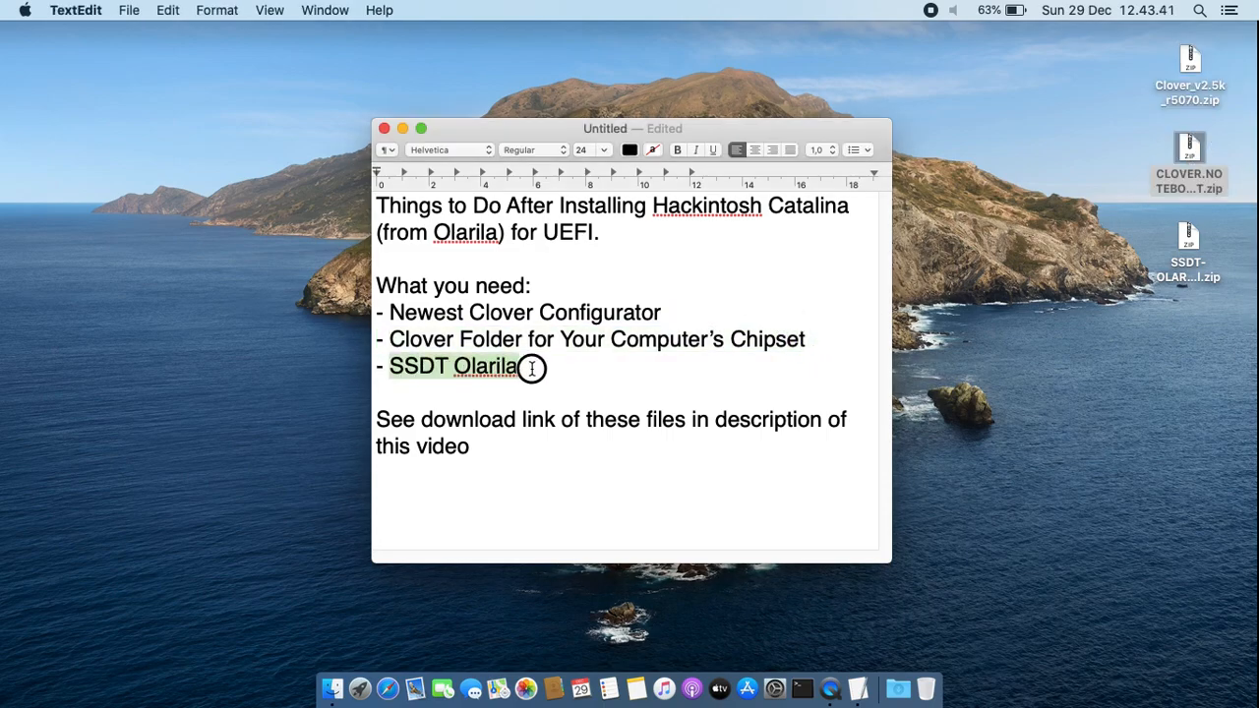
{"action": "left_click", "coordinate": [605, 369]}
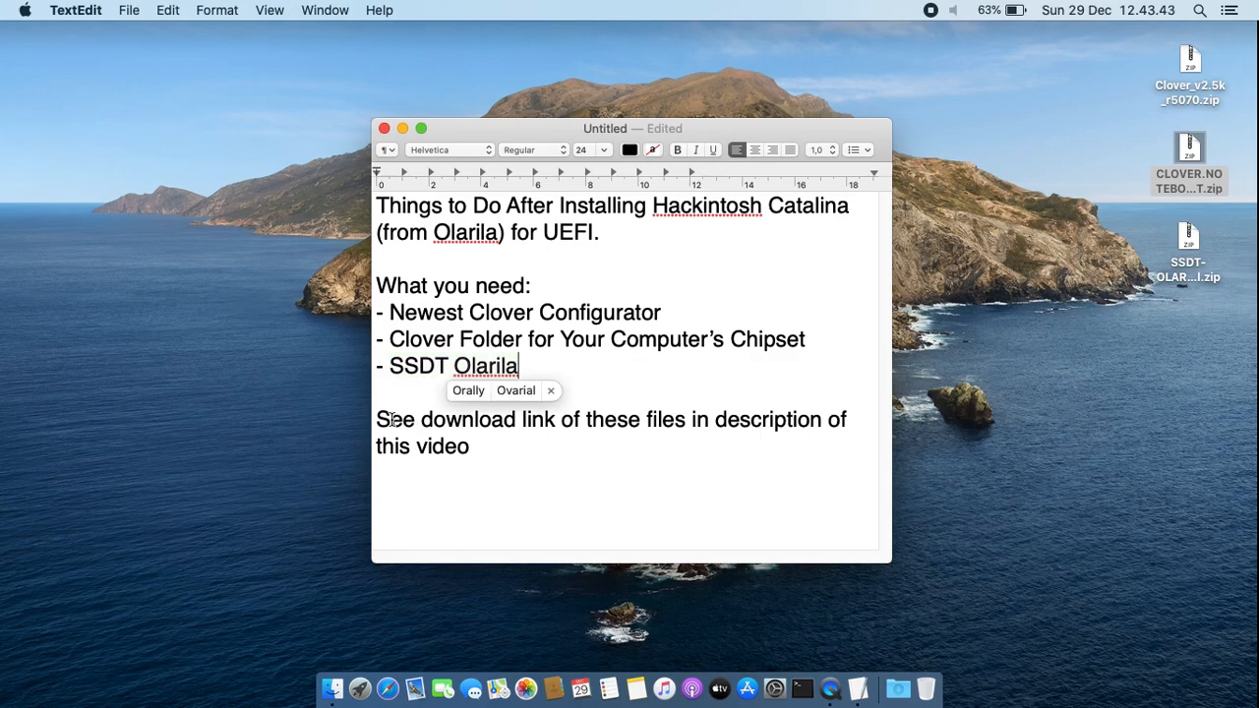
{"action": "left_click_drag", "start_coordinate": [377, 416], "coordinate": [500, 461]}
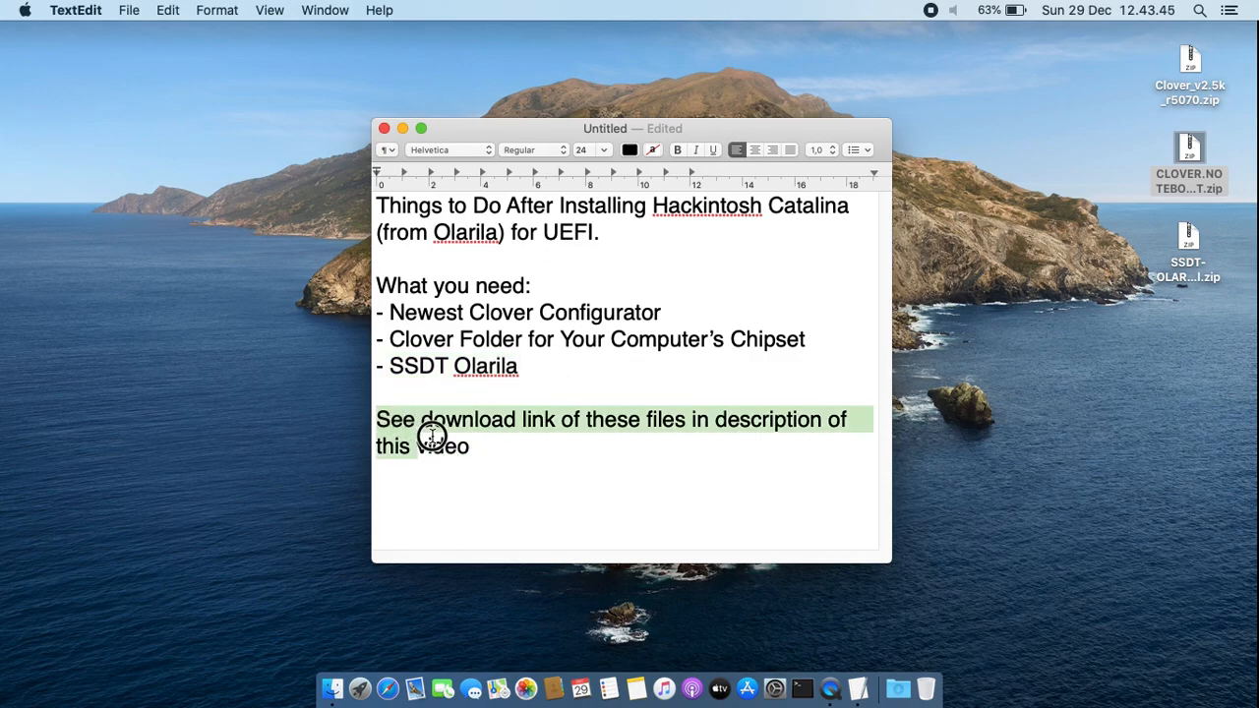
{"action": "left_click", "coordinate": [629, 464]}
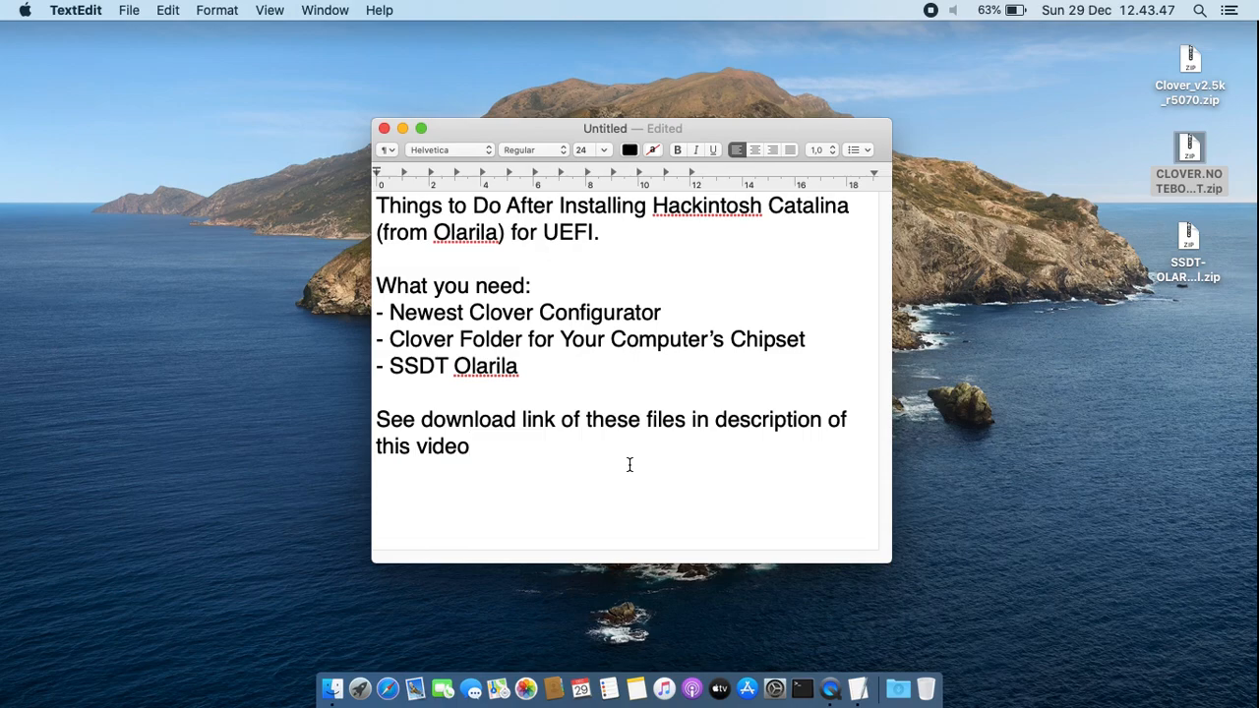
Extract Clover_v2.5k_r5070.zip on the desktop and move the extracted folder away from the archives into free space
{"action": "double_click", "coordinate": [1188, 62]}
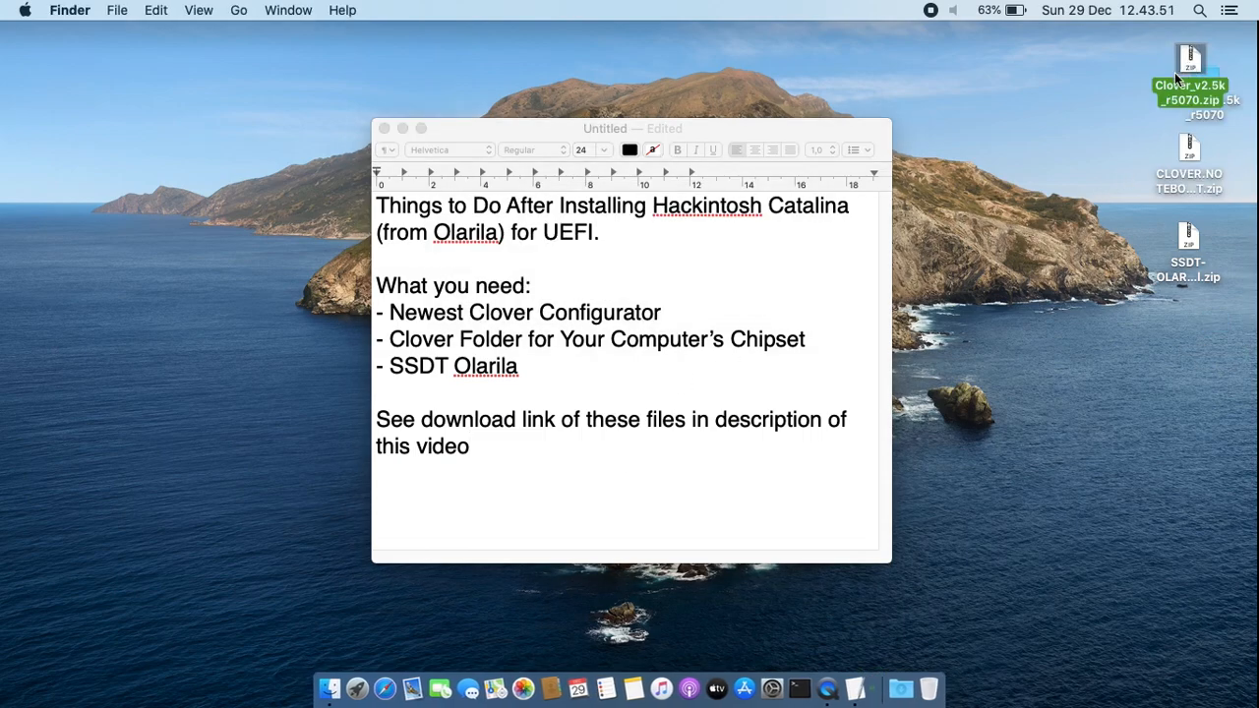
{"action": "left_click", "coordinate": [1084, 93]}
{"action": "left_click_drag", "start_coordinate": [1196, 69], "coordinate": [1060, 61]}
{"action": "left_click", "coordinate": [1072, 131]}
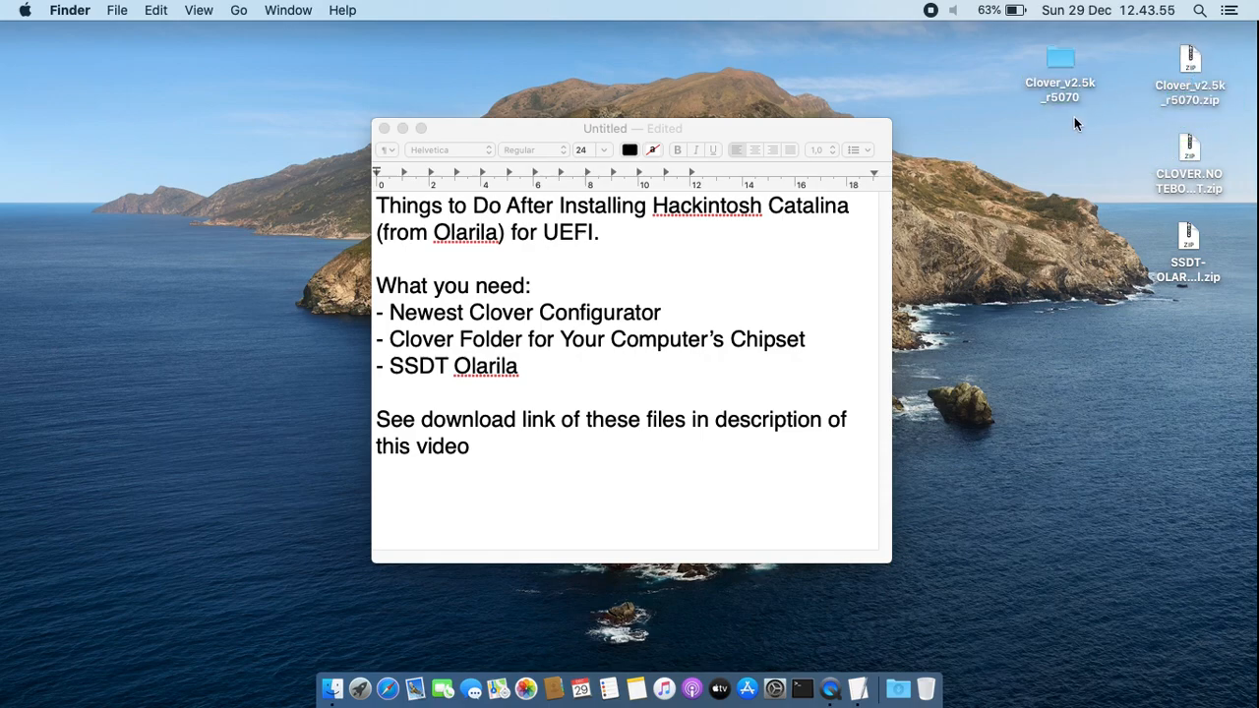
Open the extracted Clover_v2.5k_r5070 folder and launch the Clover_v2.5k_r5070.pkg installer
{"action": "double_click", "coordinate": [1061, 65]}
{"action": "left_click", "coordinate": [748, 147]}
{"action": "double_click", "coordinate": [686, 148]}
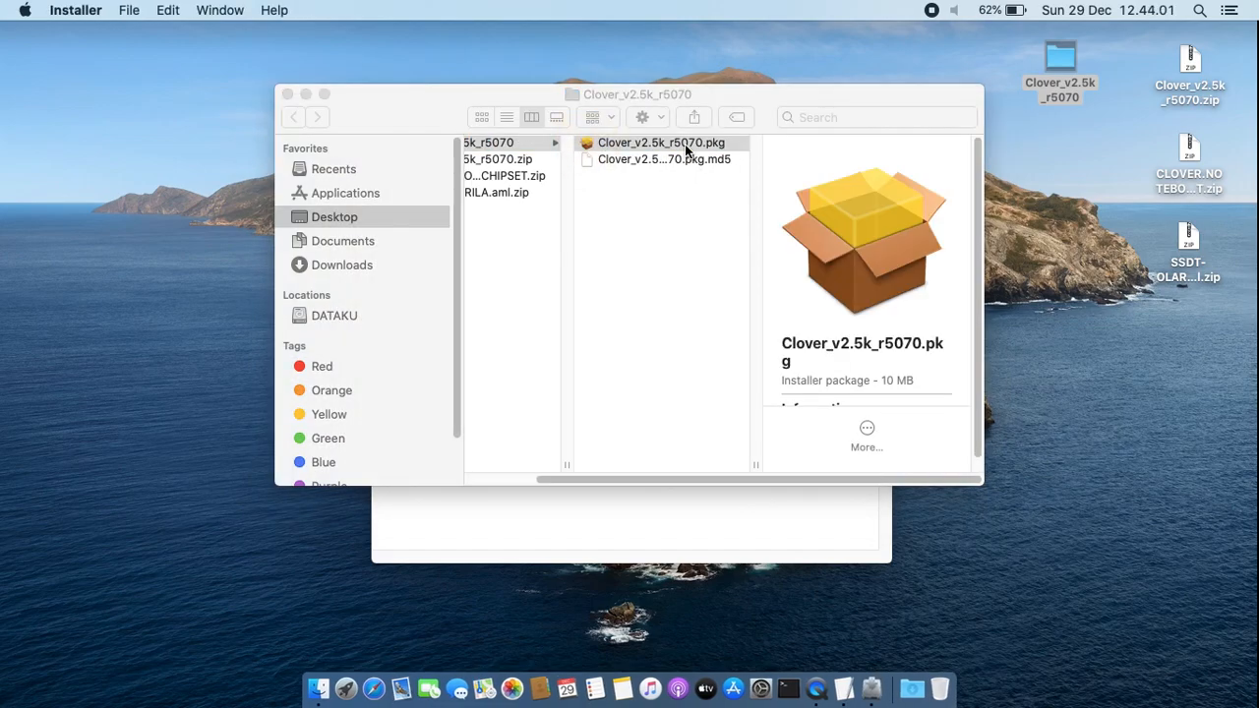
{"action": "left_click", "coordinate": [753, 253]}
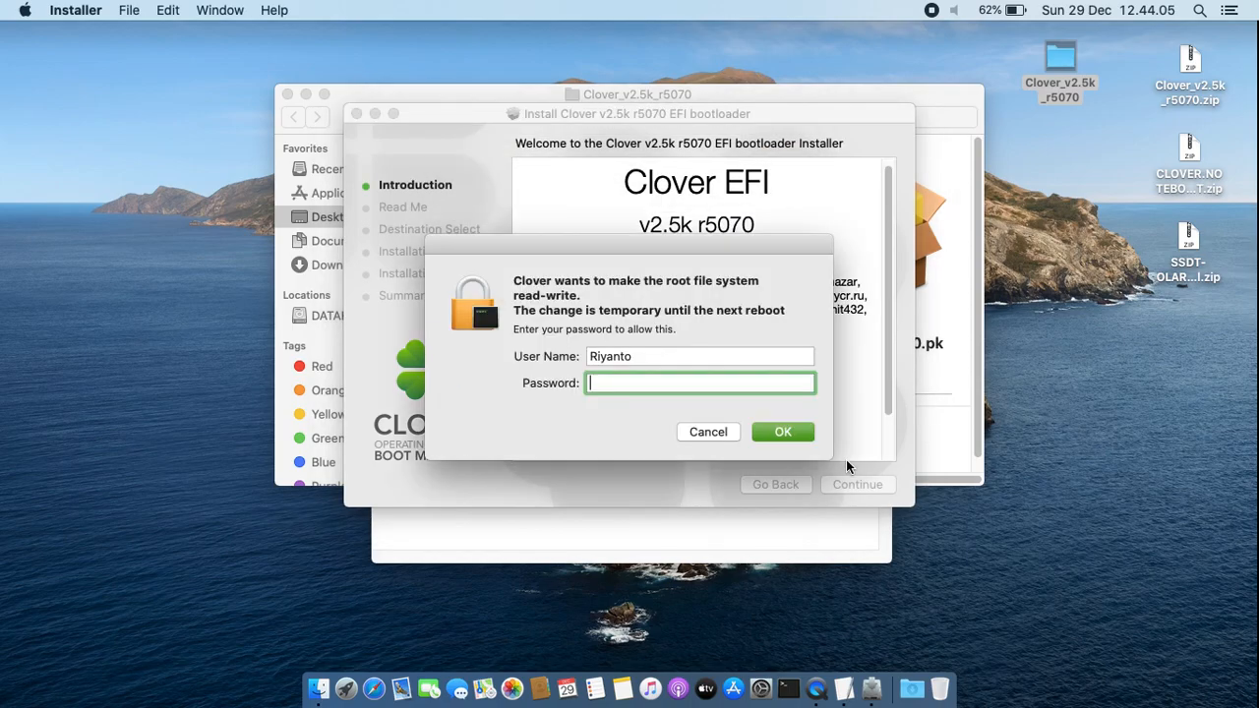
Enter the account password to let Clover make the root file system read-write
{"action": "type", "text": "*******"}
{"action": "key", "text": "Return"}
Proceed through the Clover installer with Macintosh as the destination and customize the installation with Install Clover in the ESP enabled
{"action": "left_click", "coordinate": [857, 486]}
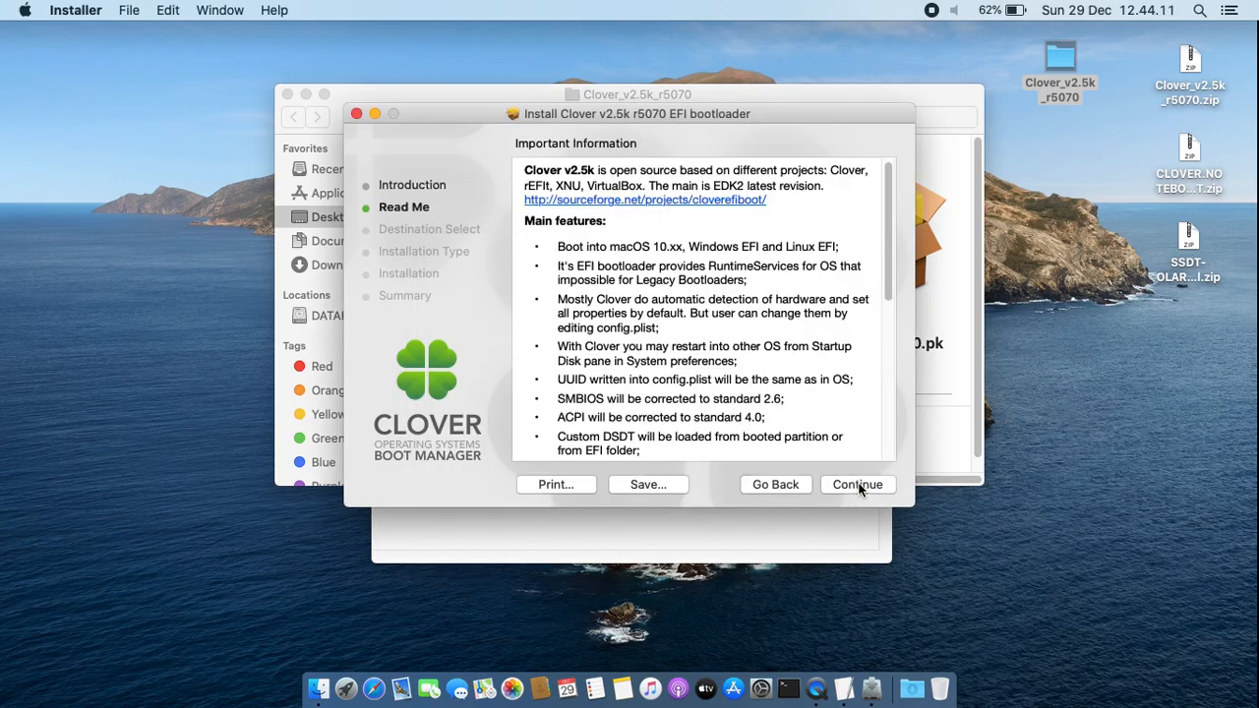
{"action": "left_click", "coordinate": [858, 486]}
{"action": "left_click", "coordinate": [816, 440]}
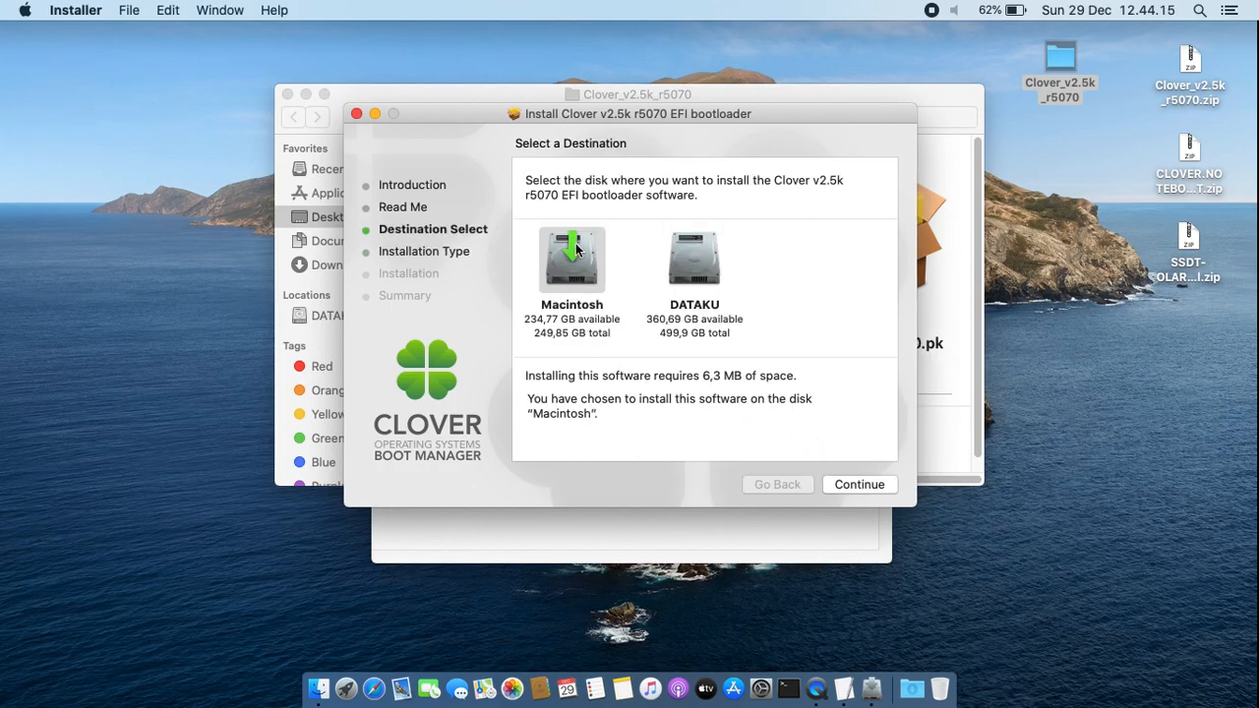
{"action": "left_click", "coordinate": [870, 486]}
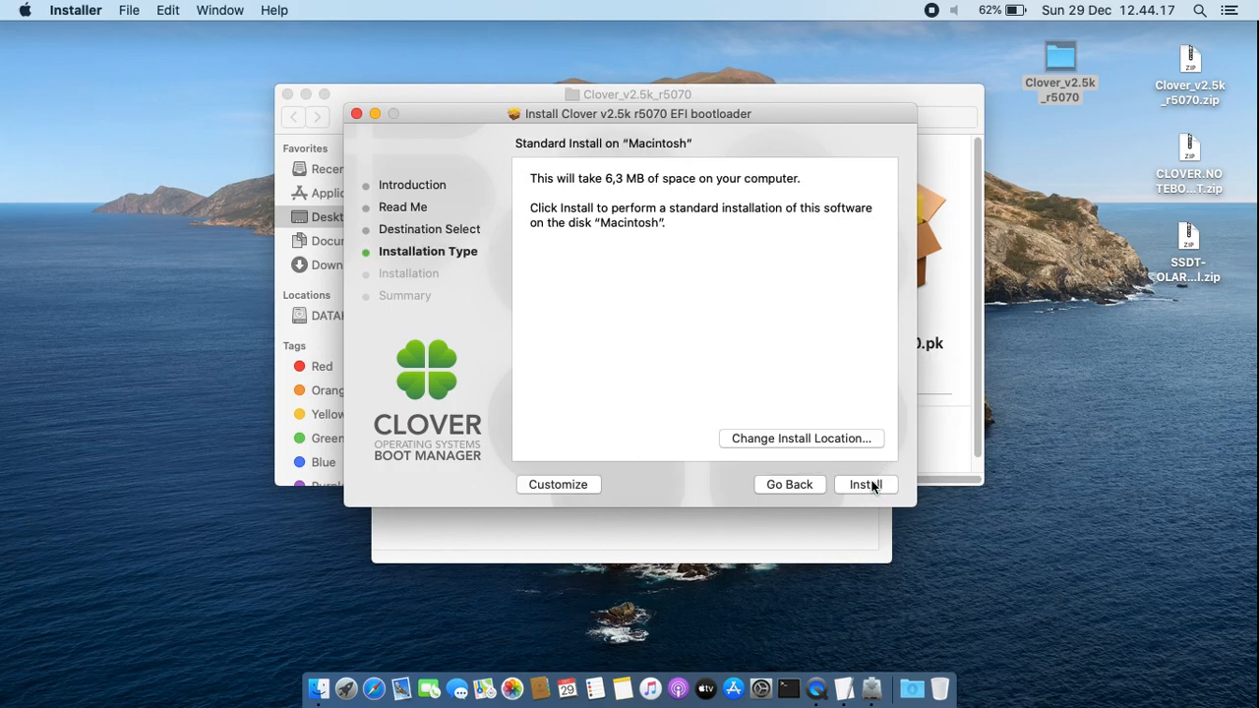
{"action": "left_click", "coordinate": [551, 485]}
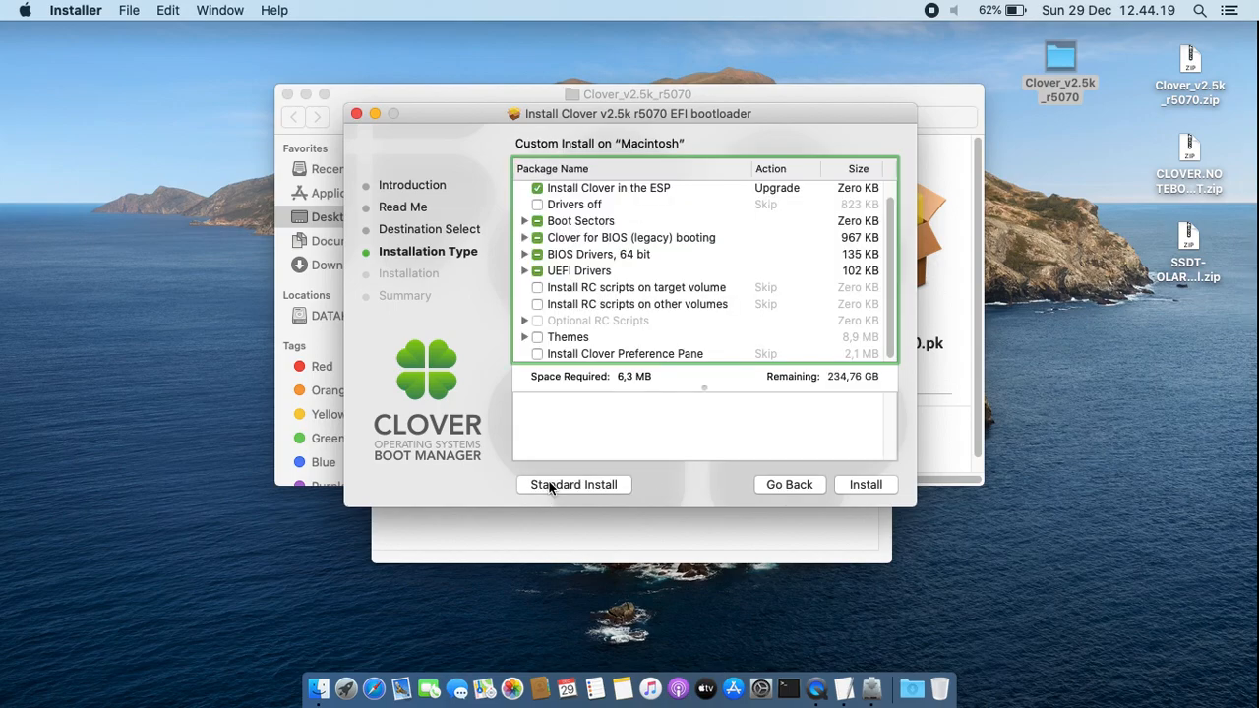
{"action": "left_click", "coordinate": [538, 189]}
{"action": "left_click", "coordinate": [536, 206]}
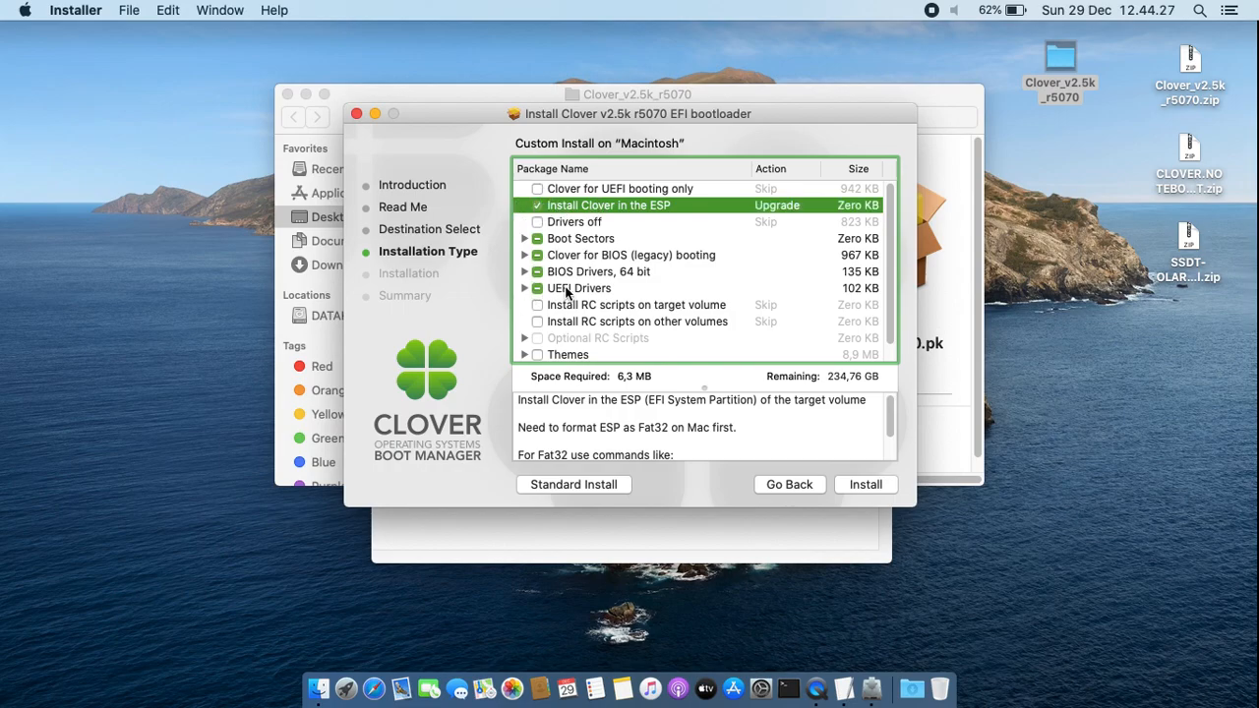
Examine the Recommended and File System driver selections under UEFI Drivers, and close the installer and its folder window without installing
{"action": "left_click", "coordinate": [524, 288]}
{"action": "scroll", "coordinate": [622, 294], "scroll_direction": "down", "scroll_amount": 3}
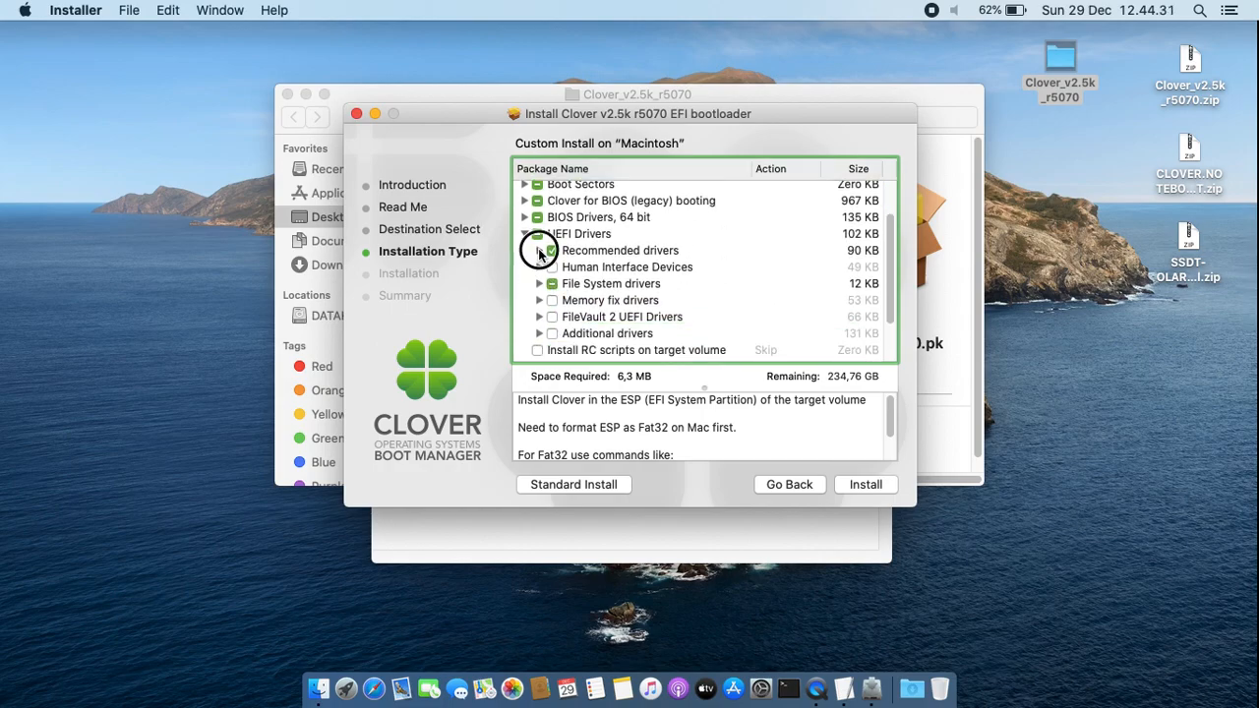
{"action": "left_click", "coordinate": [539, 251]}
{"action": "scroll", "coordinate": [701, 251], "scroll_direction": "down", "scroll_amount": 2}
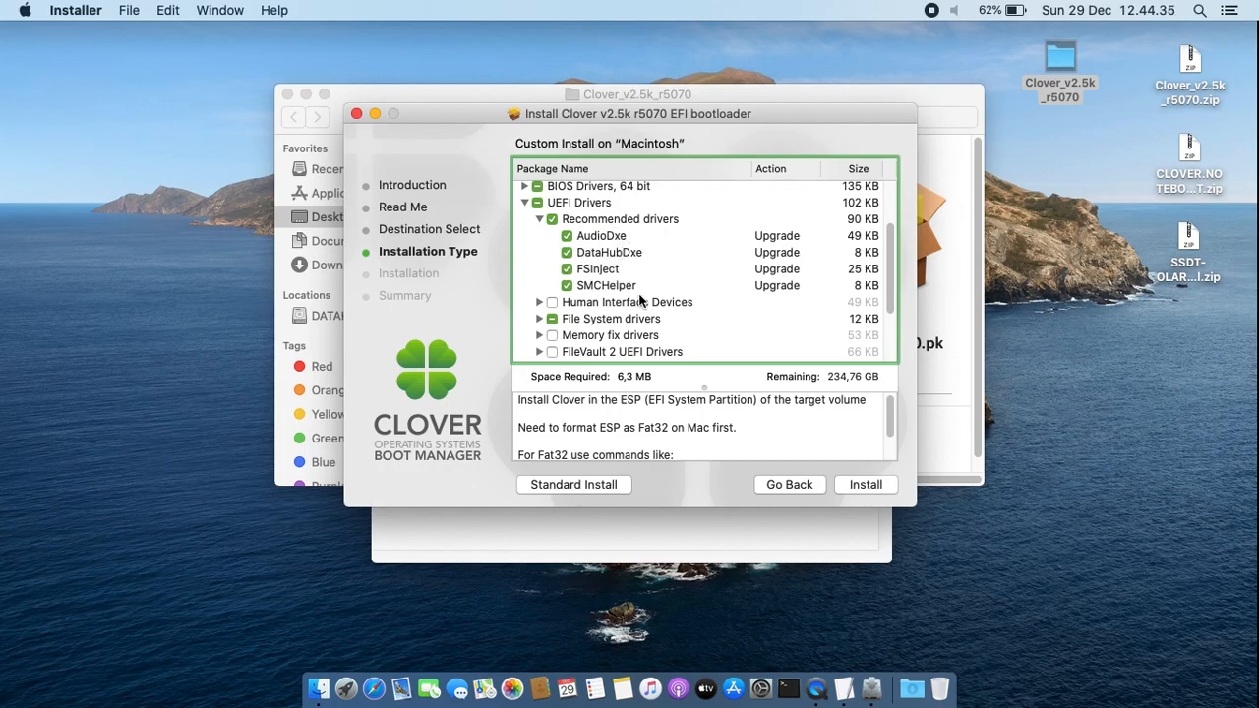
{"action": "scroll", "coordinate": [625, 300], "scroll_direction": "down", "scroll_amount": 2}
{"action": "left_click", "coordinate": [539, 293]}
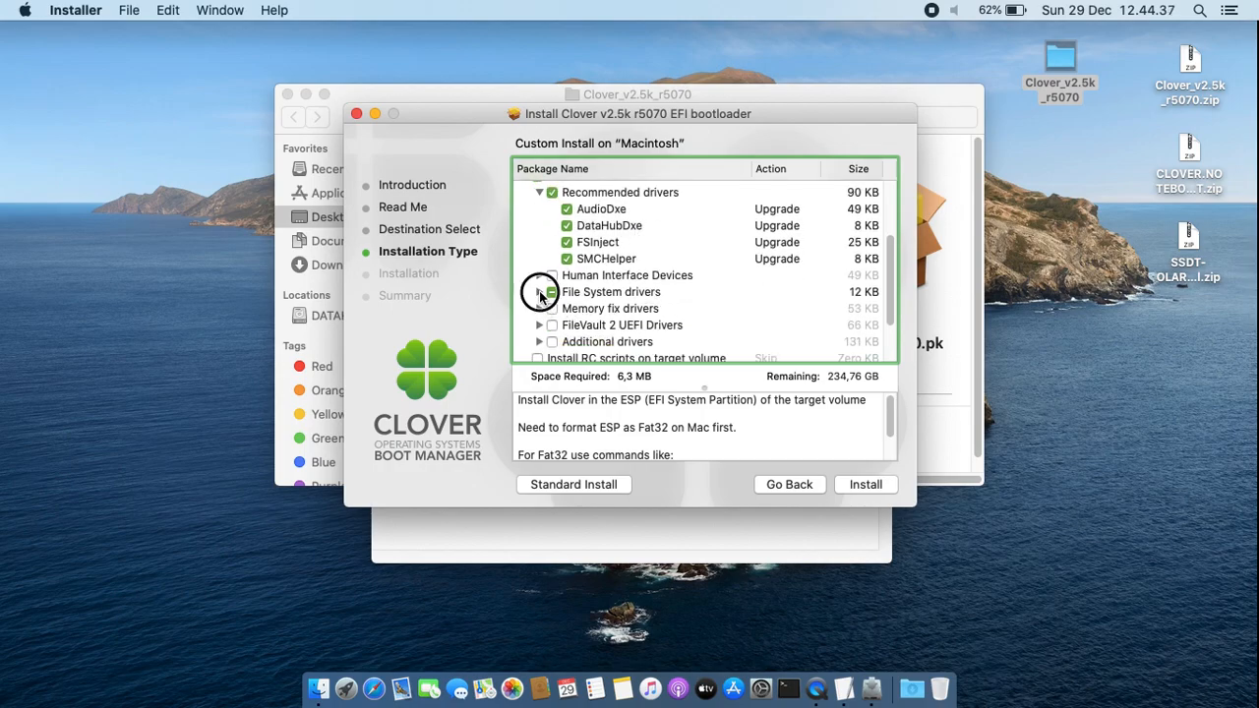
{"action": "scroll", "coordinate": [712, 285], "scroll_direction": "down", "scroll_amount": 2}
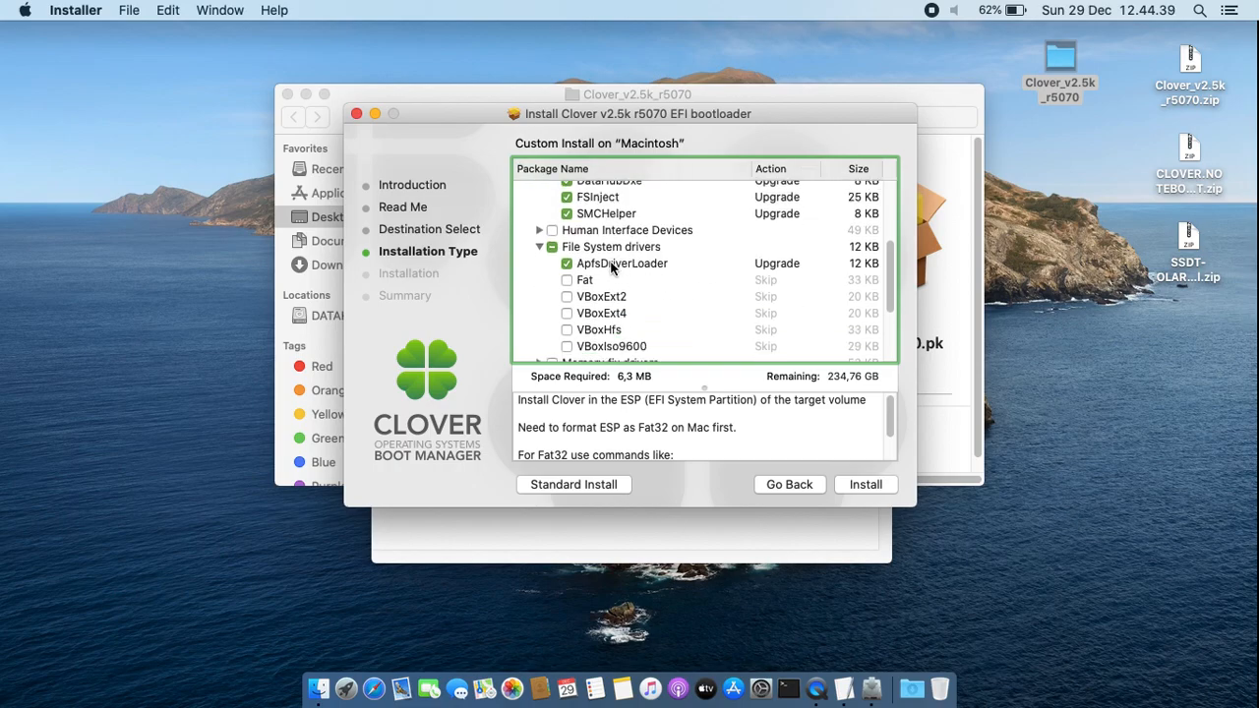
{"action": "scroll", "coordinate": [707, 255], "scroll_direction": "down", "scroll_amount": 3}
{"action": "scroll", "coordinate": [707, 255], "scroll_direction": "down", "scroll_amount": 2}
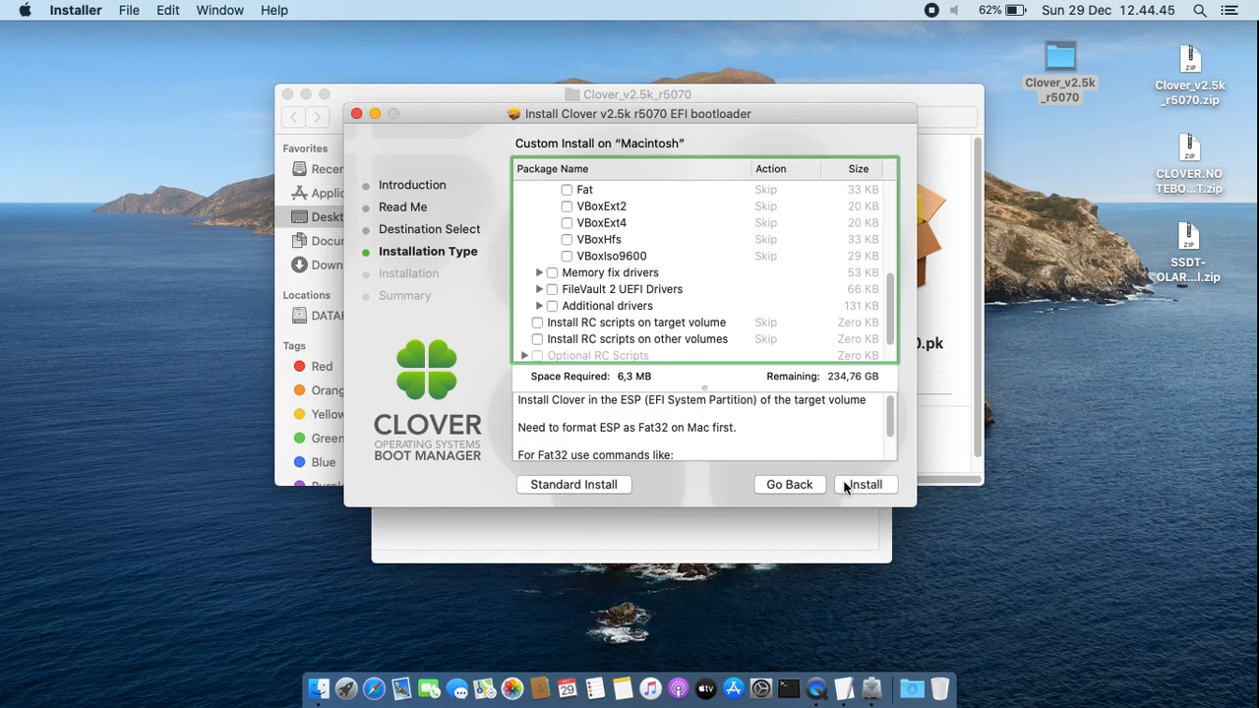
{"action": "left_click", "coordinate": [356, 114]}
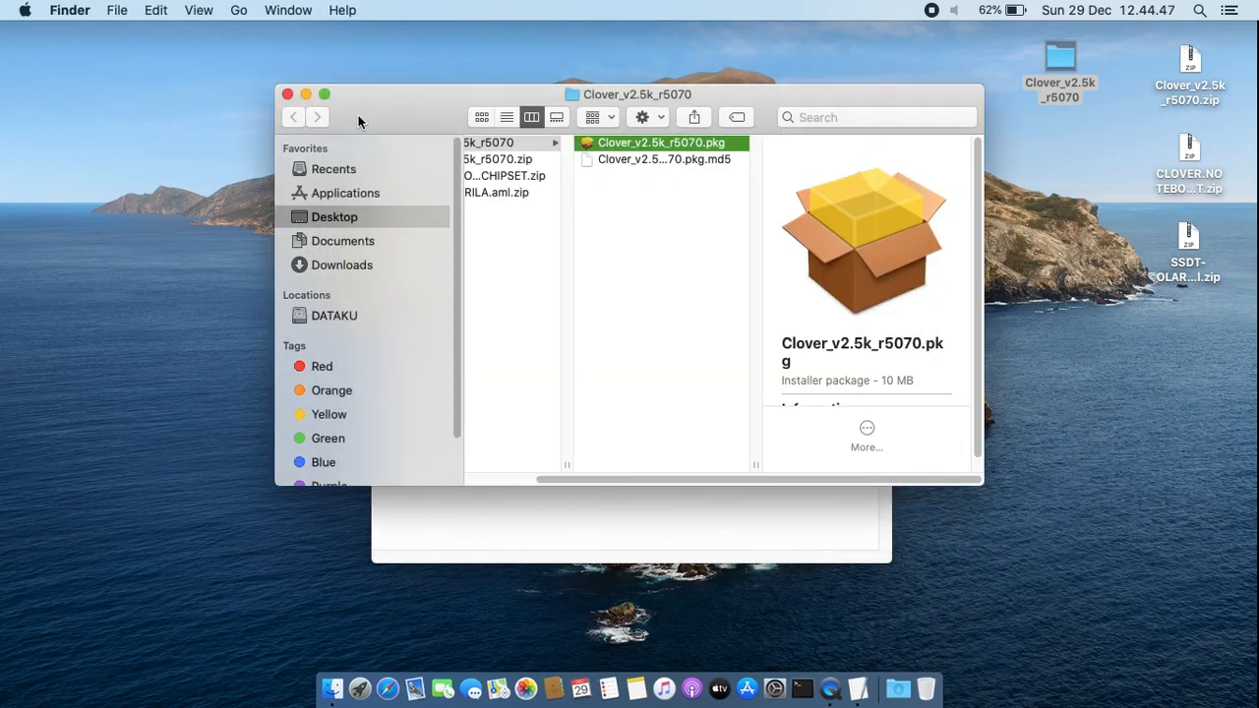
{"action": "left_click", "coordinate": [286, 94]}
{"action": "left_click", "coordinate": [582, 434]}
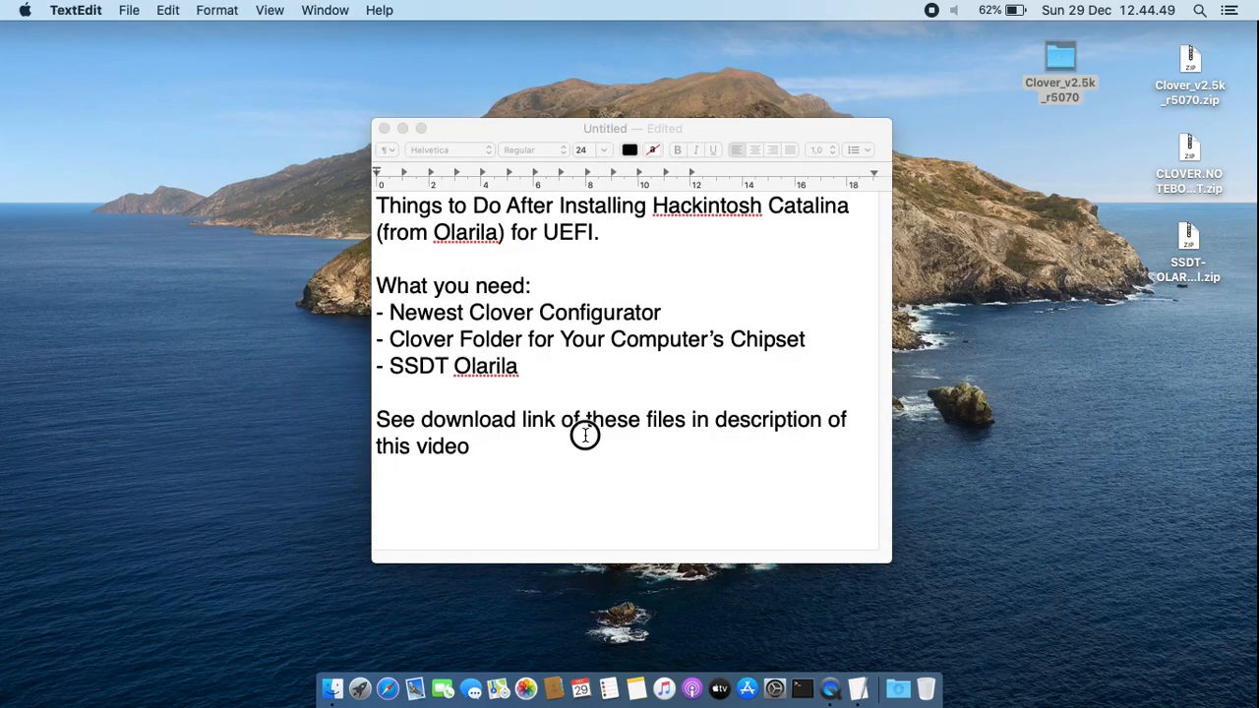
{"action": "key", "text": "Return"}
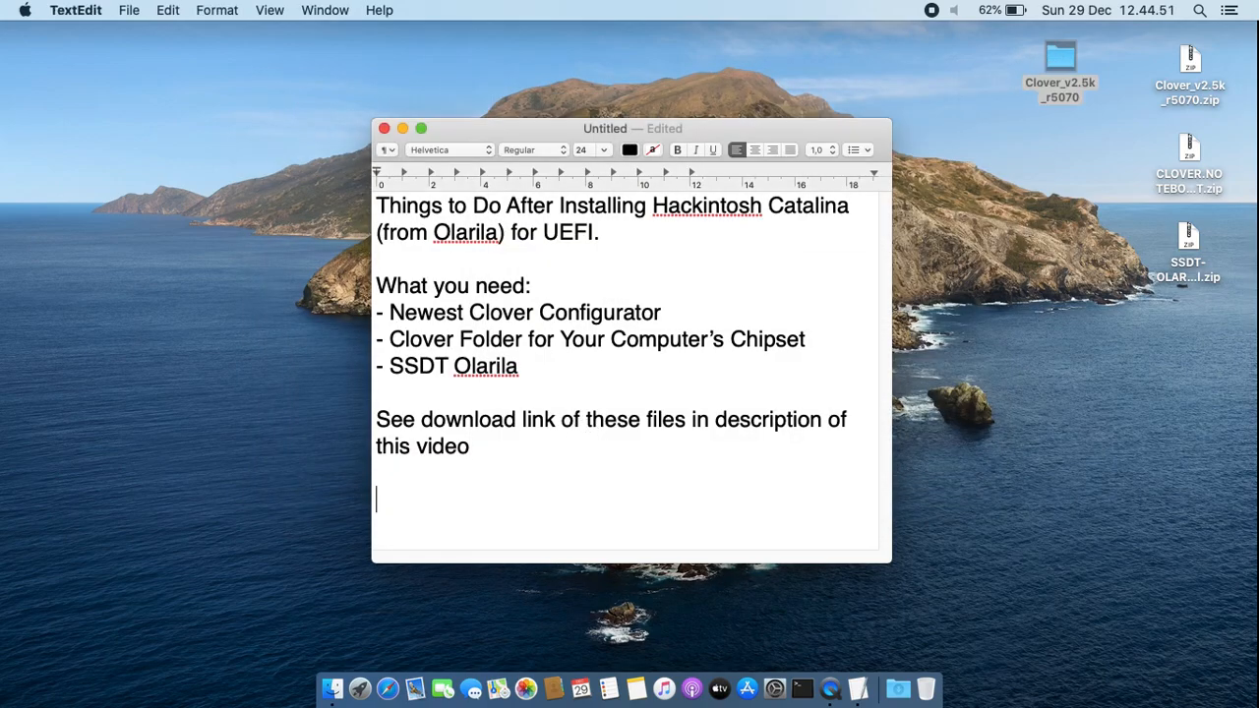
{"action": "type", "text": "------"}
{"action": "type", "text": " I've"}
{"action": "type", "text": " done"}
{"action": "type", "text": " install"}
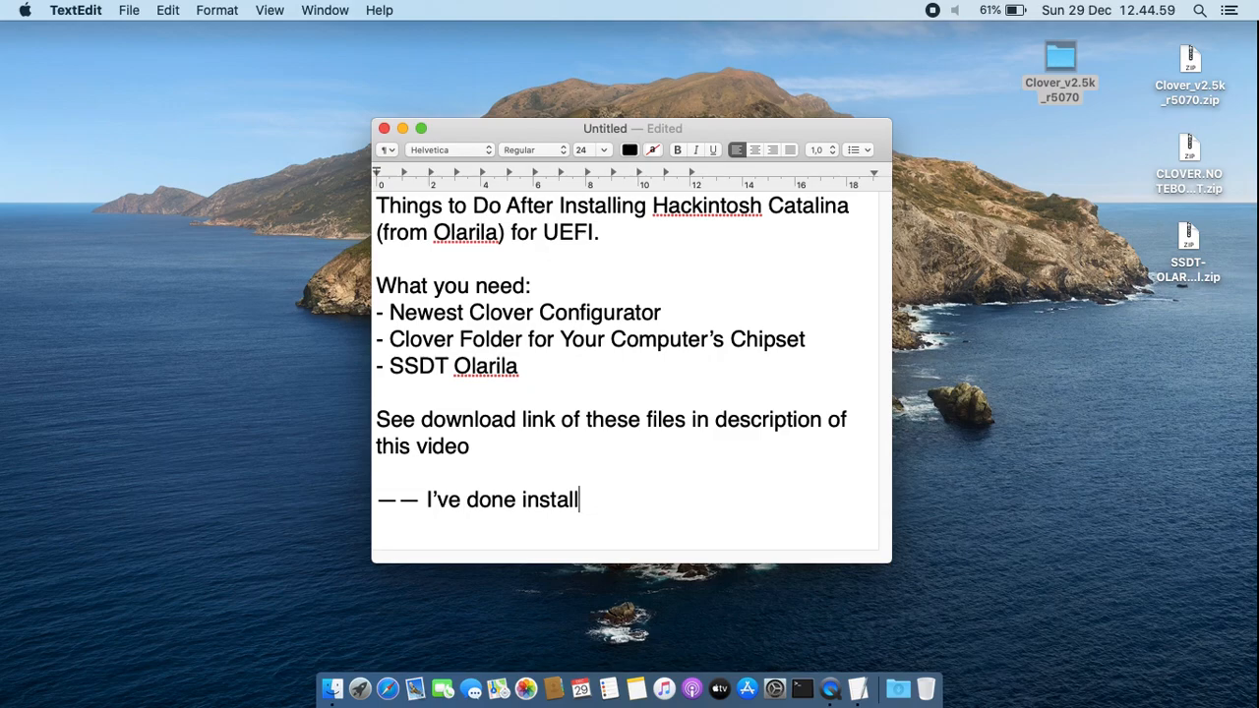
{"action": "left_click", "coordinate": [596, 456], "text": "shift"}
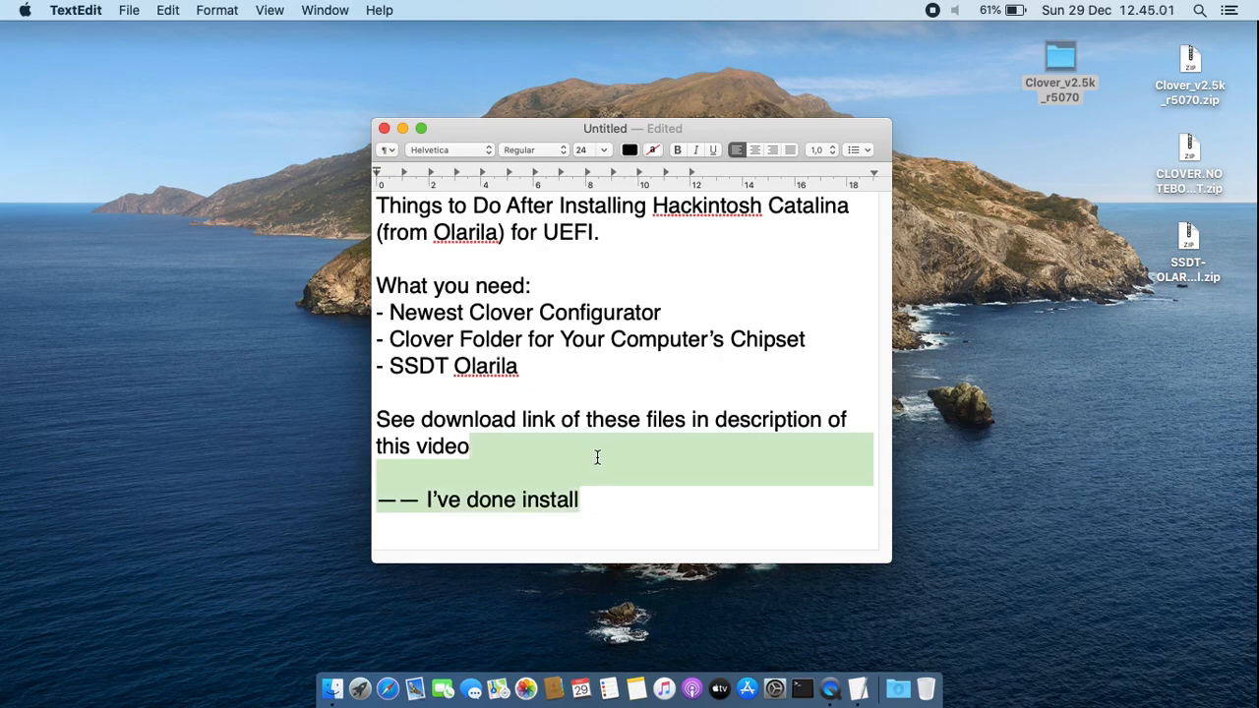
{"action": "key", "text": "BackSpace"}
Extract the zip archive holding the notebook chipset's Clover folder and place the resulting EFI folder below the Clover_v2.5k_r5070 folder on the desktop
{"action": "left_click_drag", "start_coordinate": [410, 339], "coordinate": [688, 343]}
{"action": "left_click", "coordinate": [843, 346]}
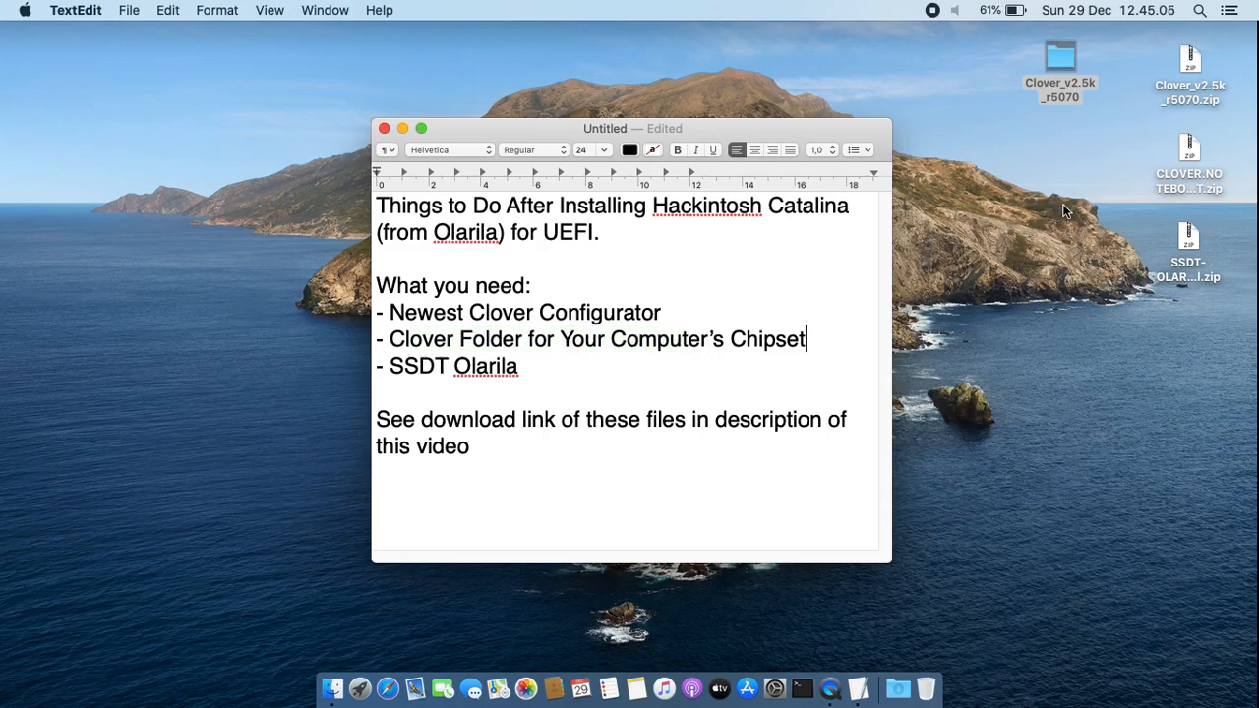
{"action": "left_click", "coordinate": [1186, 154], "text": "super"}
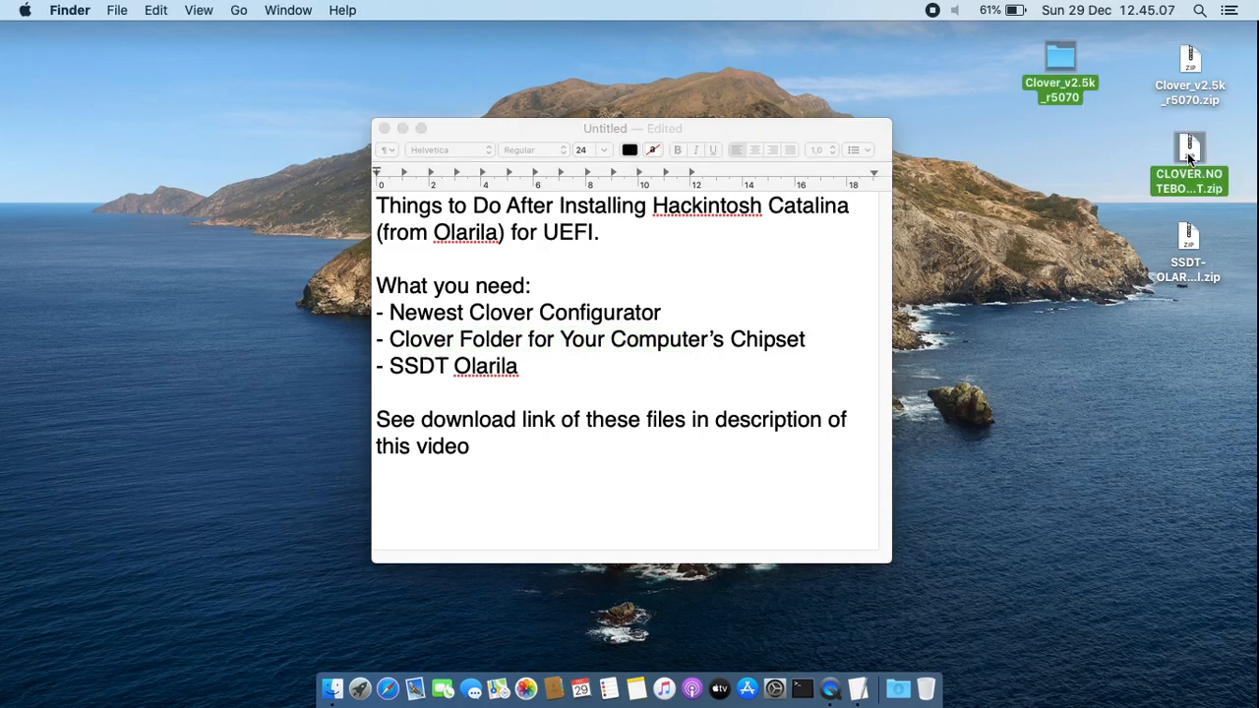
{"action": "double_click", "coordinate": [1187, 152]}
{"action": "left_click_drag", "start_coordinate": [1195, 180], "coordinate": [1058, 159]}
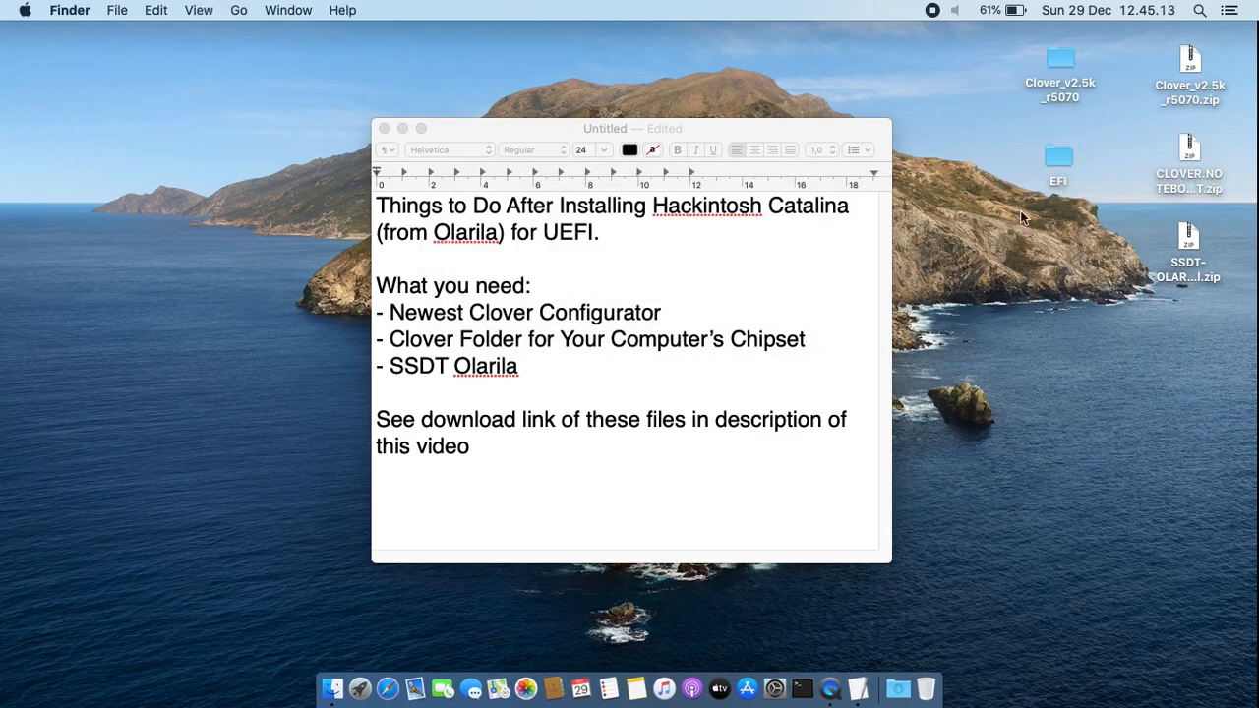
{"action": "left_click", "coordinate": [649, 464]}
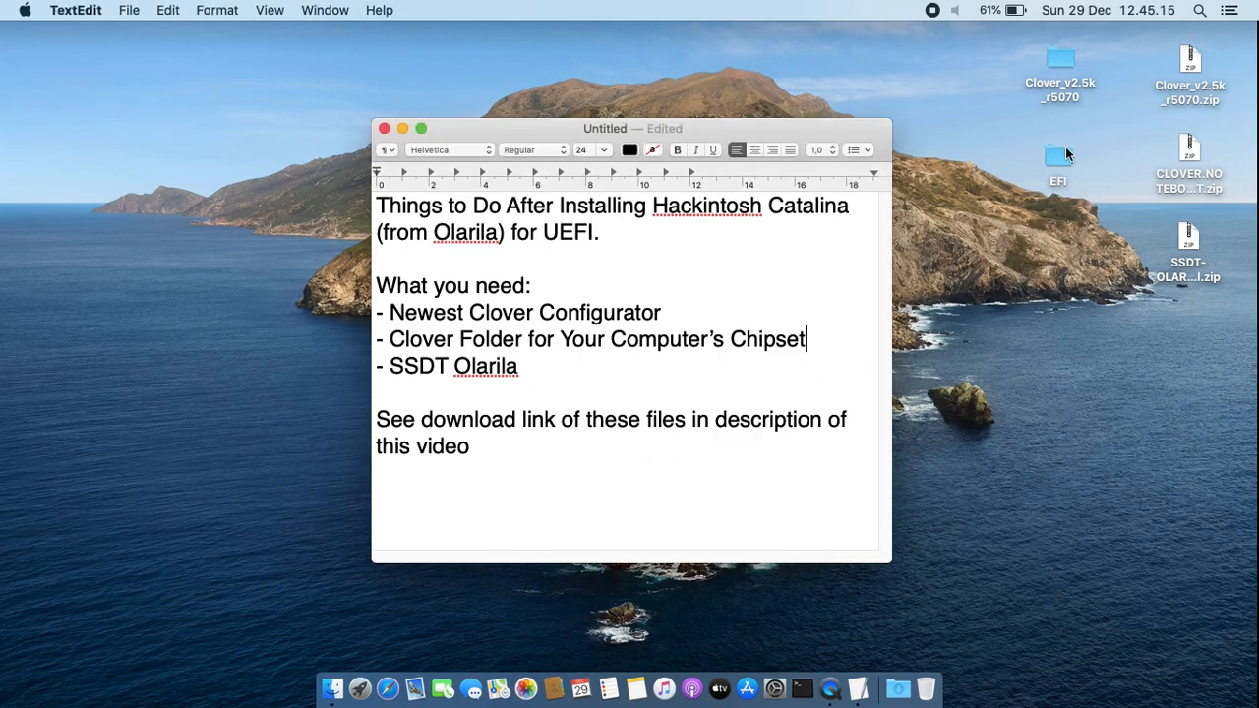
Open the extracted EFI folder, view the contents of its CLOVER subfolder, and minimize the window
{"action": "left_click", "coordinate": [1060, 155]}
{"action": "double_click", "coordinate": [1060, 156]}
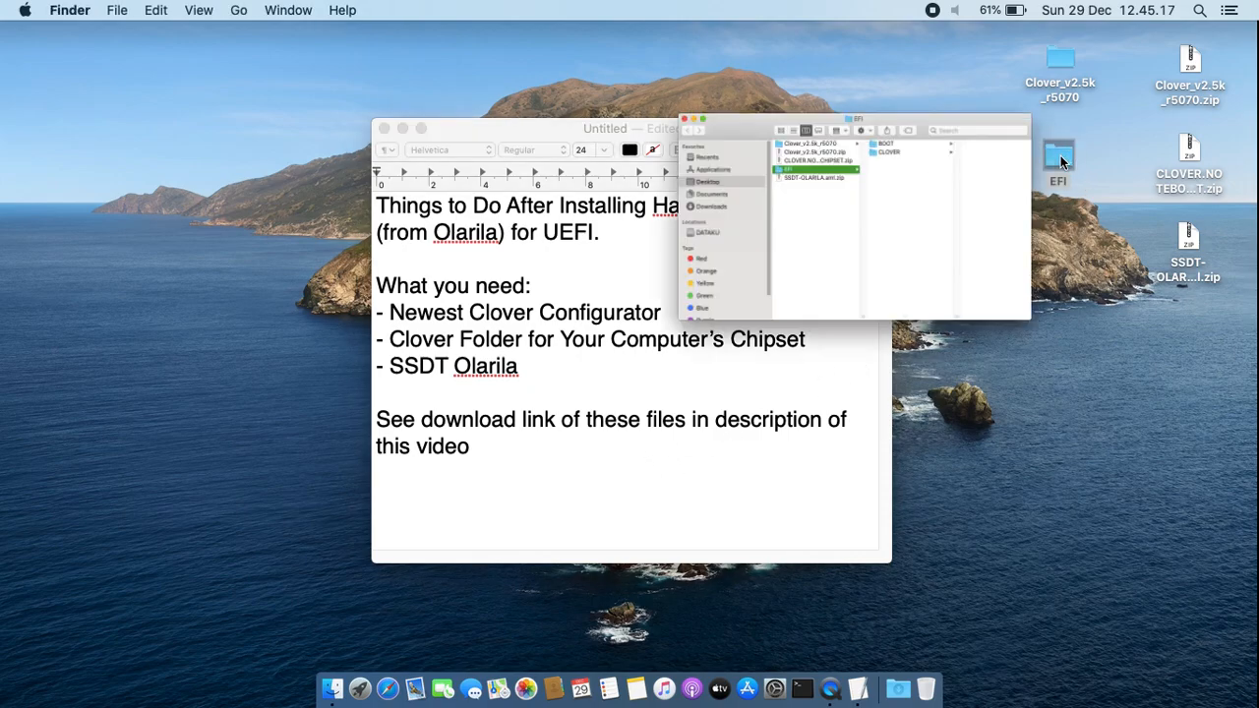
{"action": "left_click", "coordinate": [689, 160]}
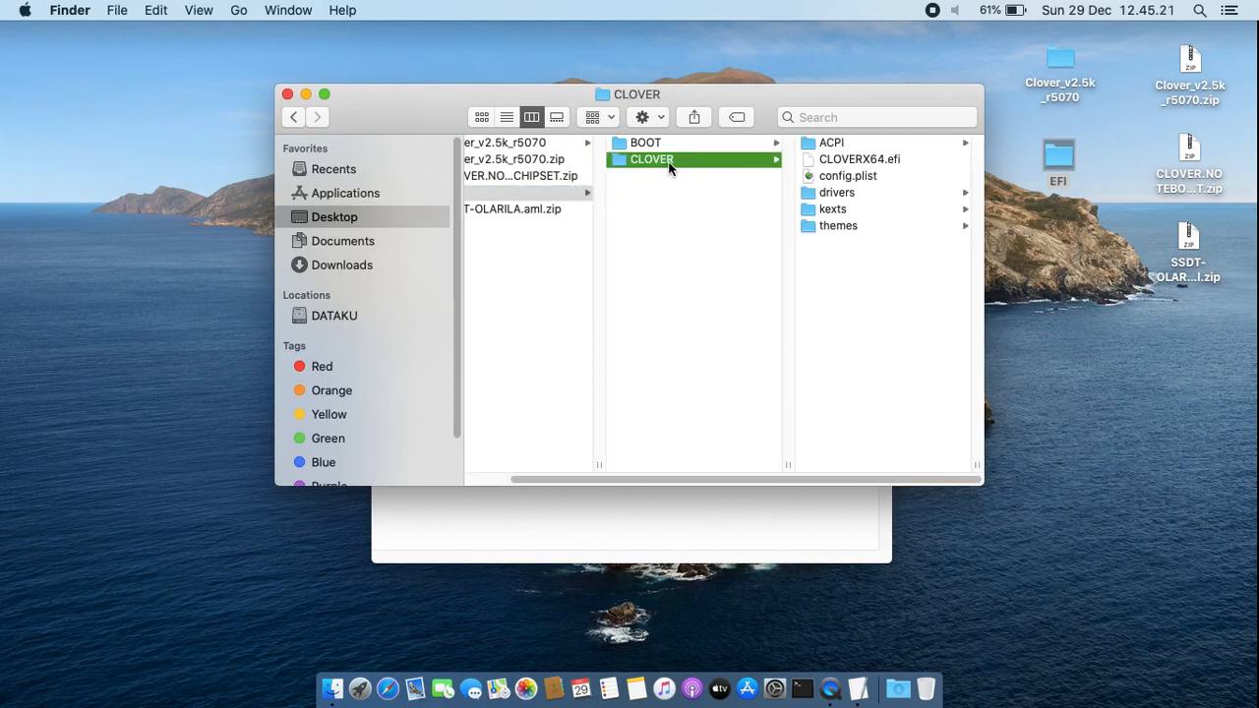
{"action": "left_click", "coordinate": [306, 94]}
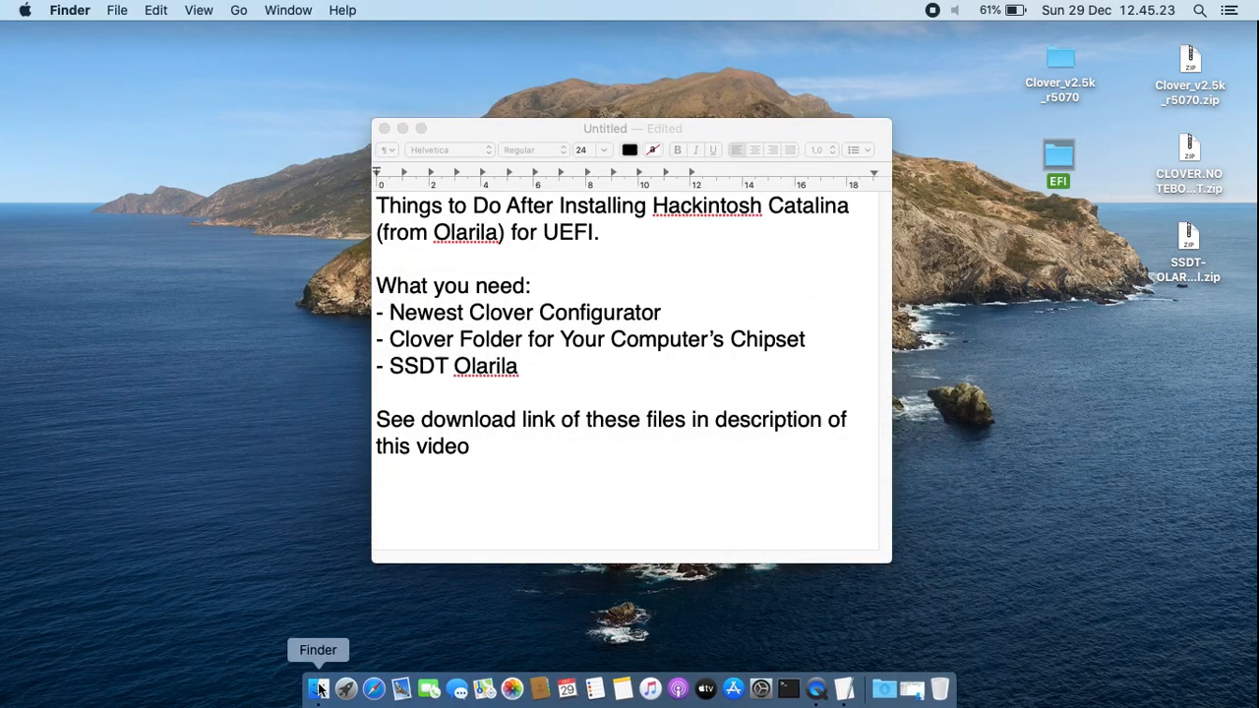
Launch Clover Configurator and open its Mount EFI tool
{"action": "left_click", "coordinate": [344, 691]}
{"action": "left_click", "coordinate": [157, 533]}
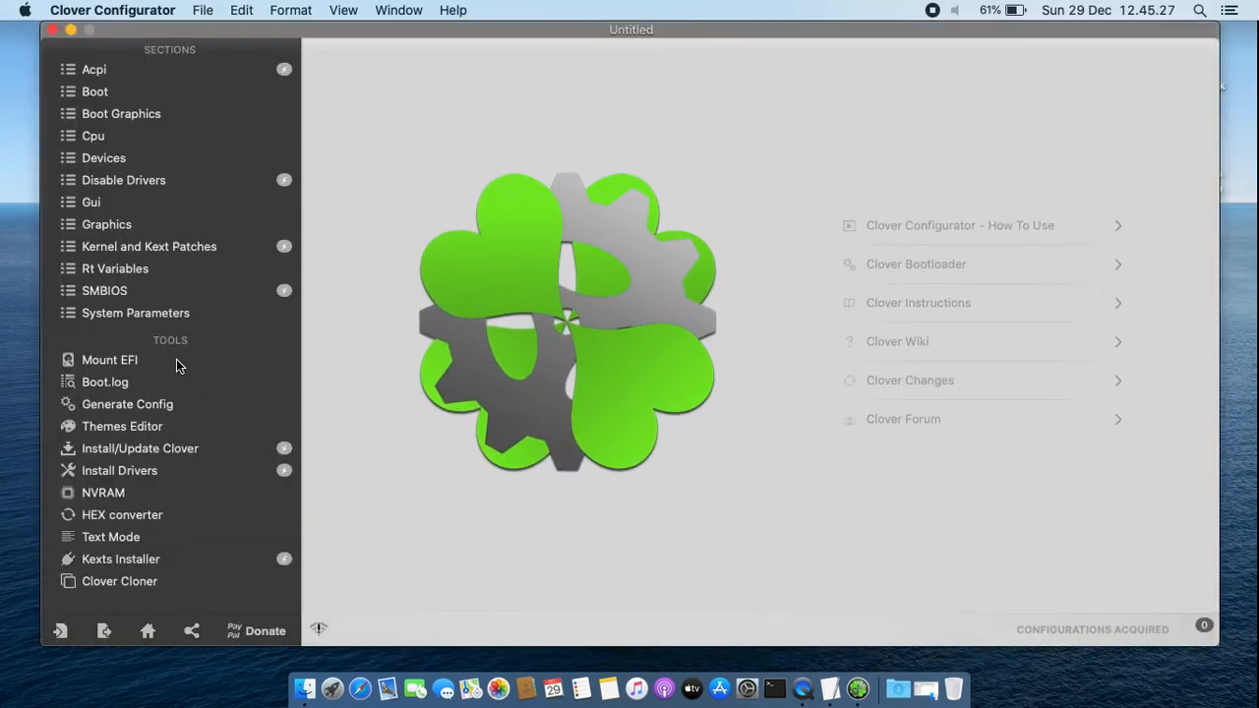
{"action": "left_click", "coordinate": [198, 363]}
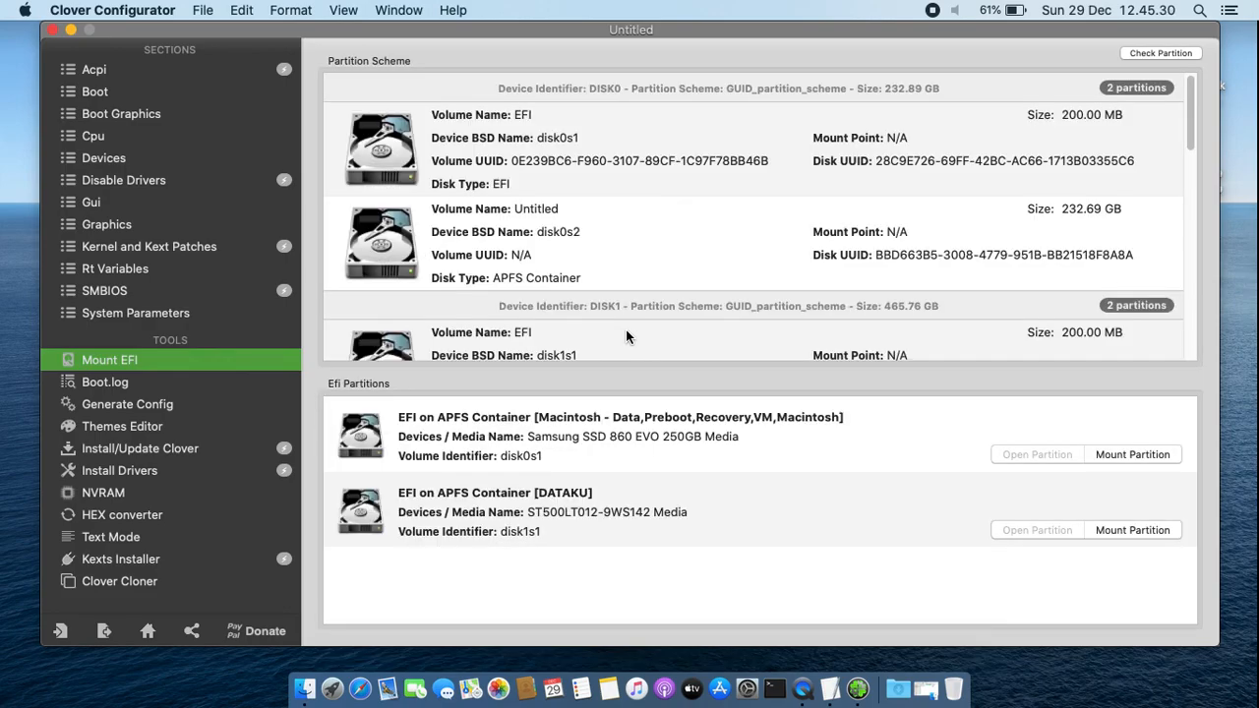
Mount the EFI partition of the Samsung SSD 860 EVO, authorizing with the account password, and open the mounted partition
{"action": "left_click", "coordinate": [1121, 454]}
{"action": "type", "text": "aaaaa"}
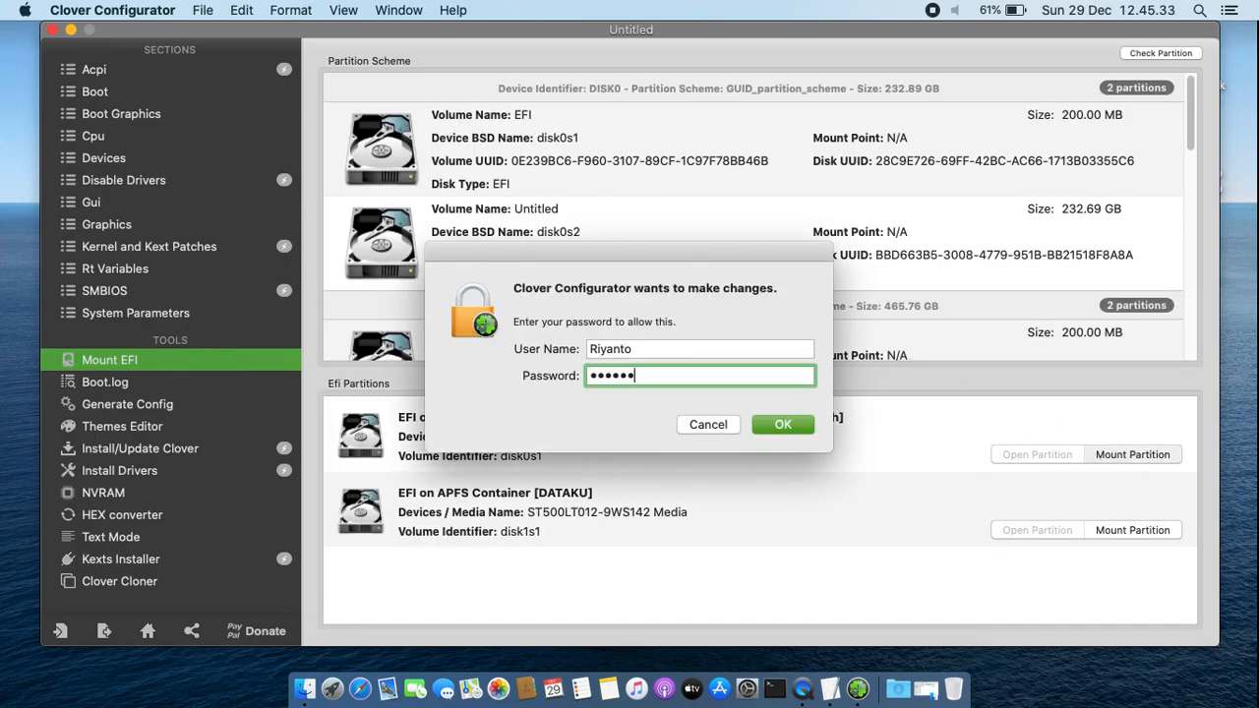
{"action": "key", "text": "Return"}
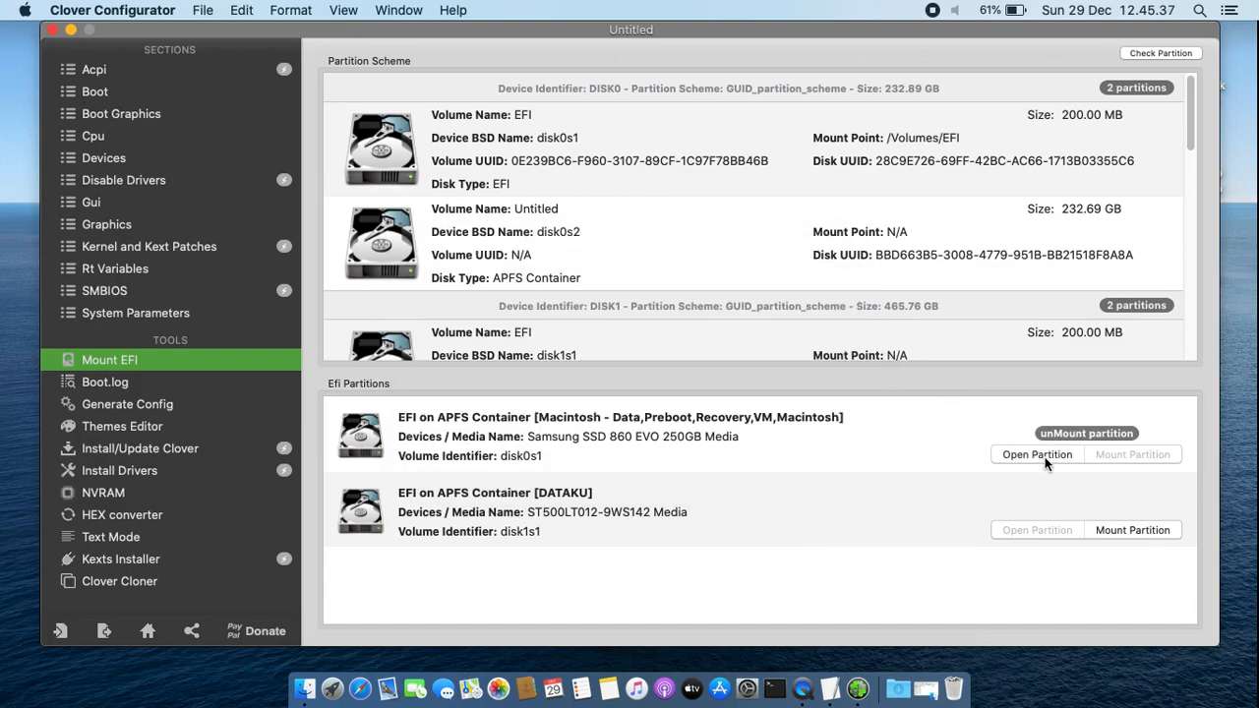
{"action": "left_click", "coordinate": [1038, 454]}
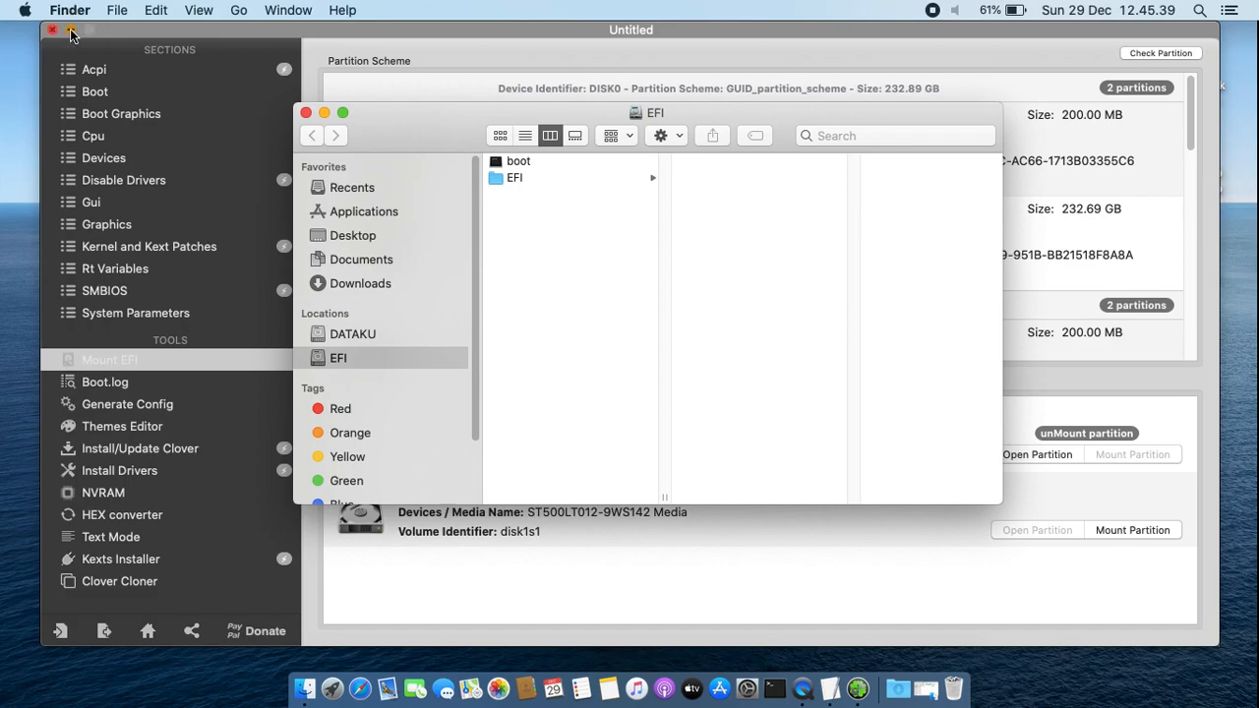
{"action": "left_click", "coordinate": [70, 31]}
Show the mounted partition's EFI/CLOVER folder side by side with the extracted EFI folder from the desktop
{"action": "left_click", "coordinate": [558, 178]}
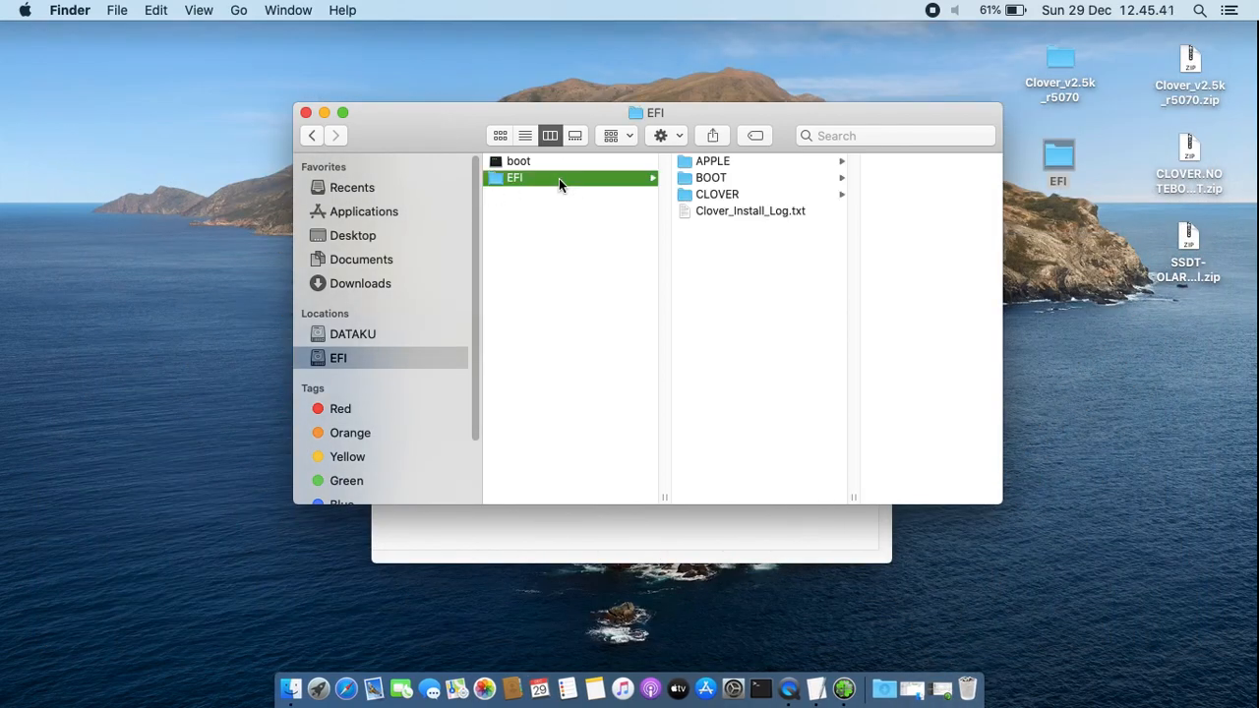
{"action": "left_click", "coordinate": [732, 194]}
{"action": "left_click_drag", "start_coordinate": [709, 119], "coordinate": [373, 217]}
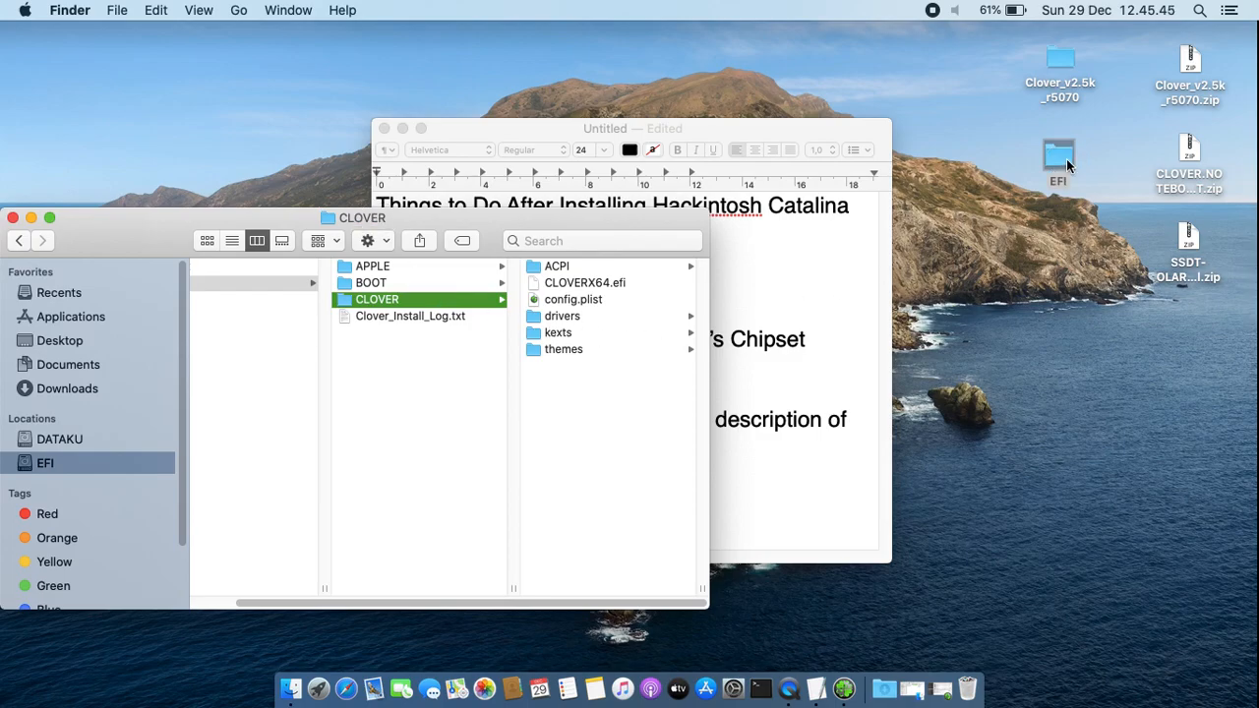
{"action": "double_click", "coordinate": [1067, 160]}
{"action": "left_click_drag", "start_coordinate": [531, 234], "coordinate": [1089, 239]}
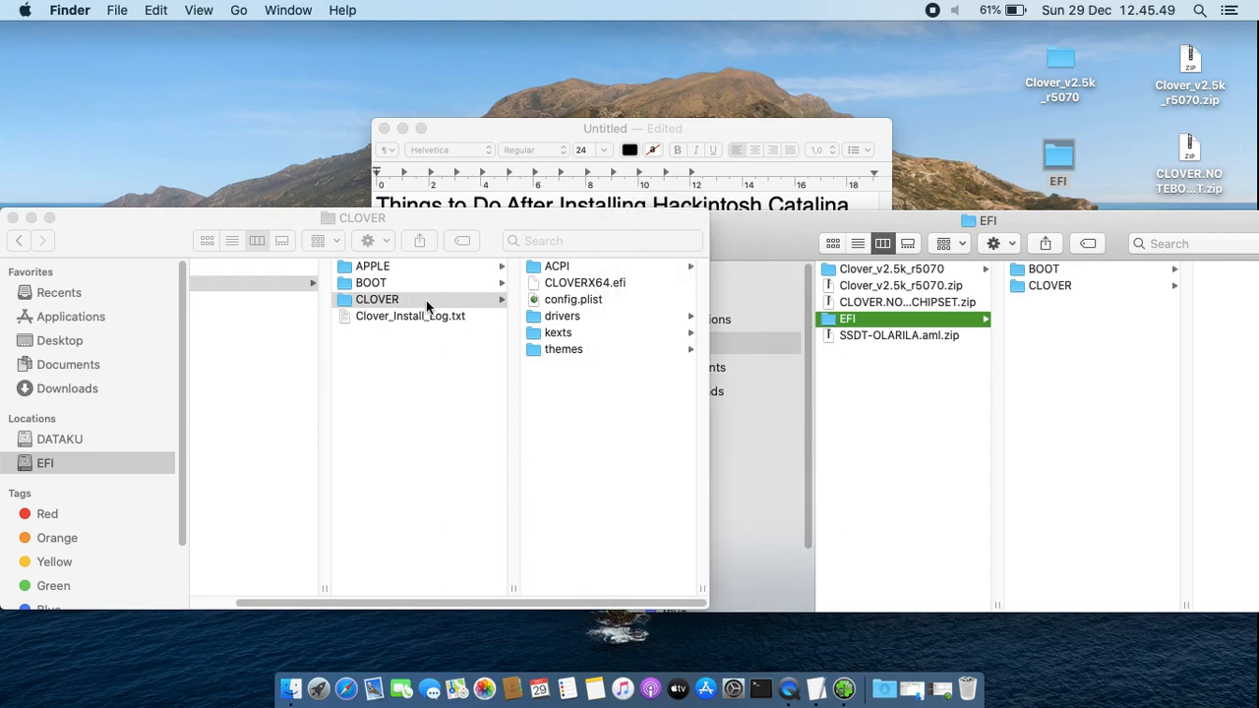
Try to copy the extracted CLOVER folder into the mounted partition's EFI folder, stopping instead of merging or replacing the existing one
{"action": "left_click", "coordinate": [425, 300]}
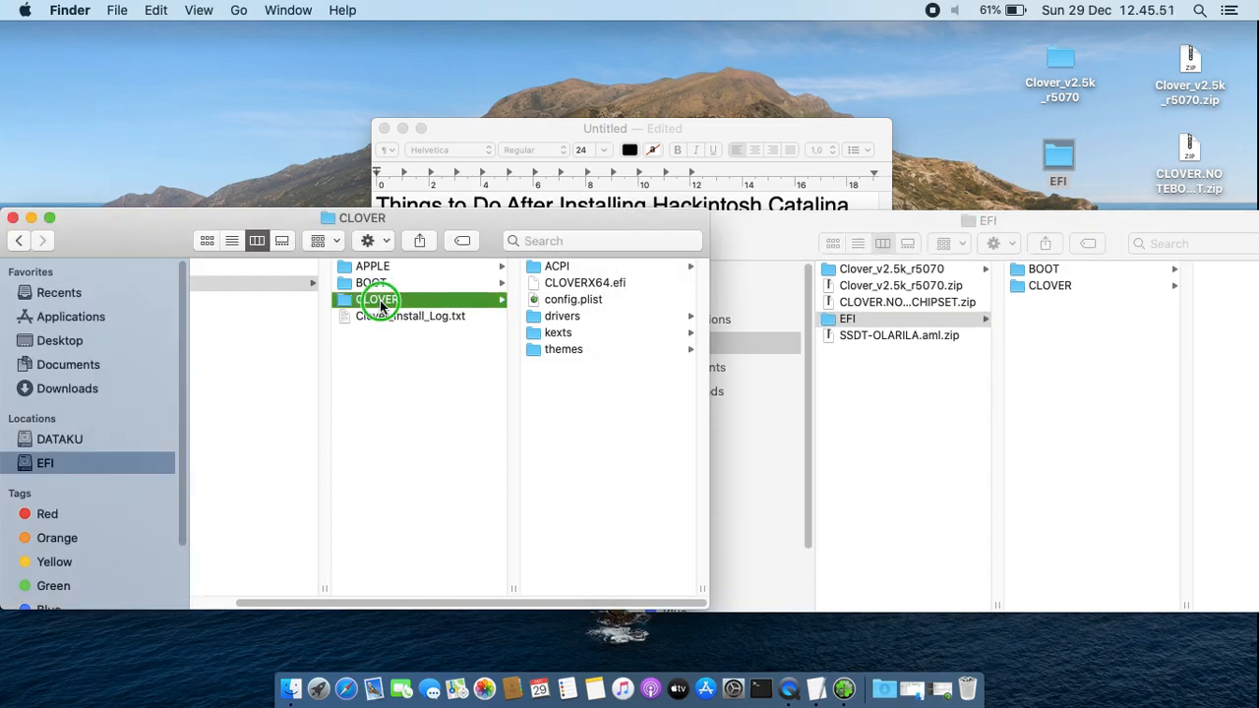
{"action": "right_click", "coordinate": [382, 304]}
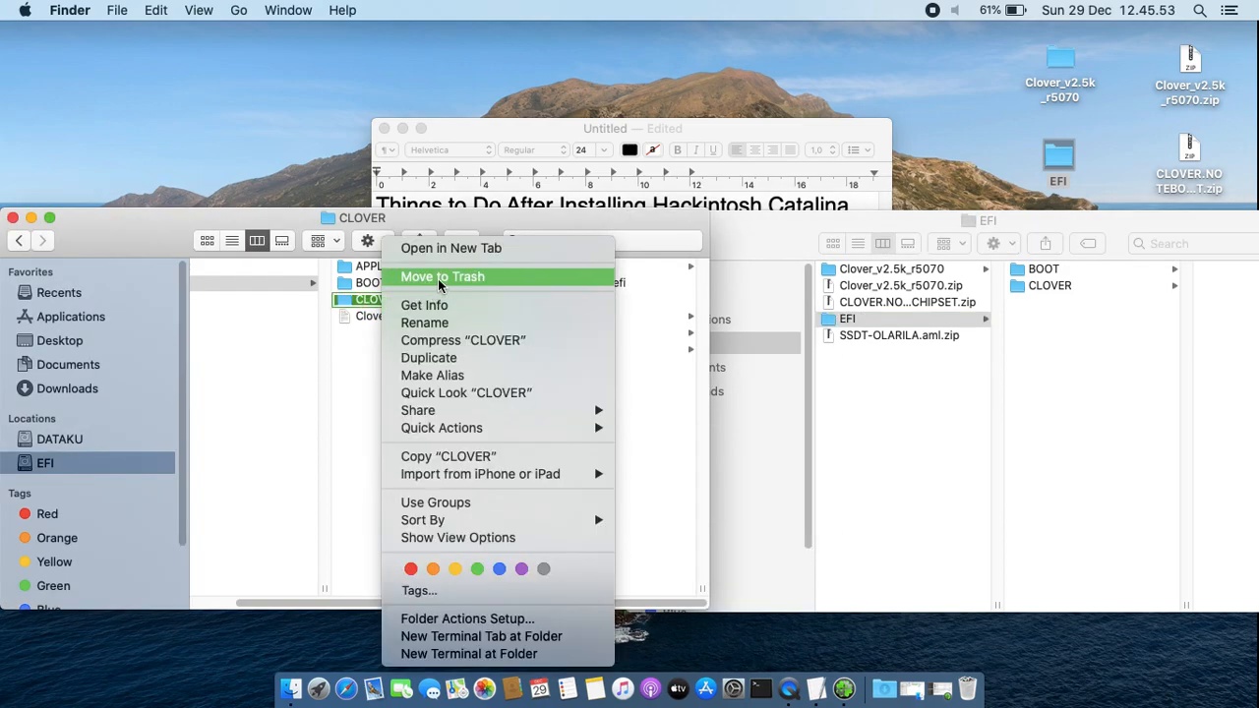
{"action": "left_click", "coordinate": [356, 367]}
{"action": "left_click", "coordinate": [1087, 407]}
{"action": "left_click", "coordinate": [1044, 290]}
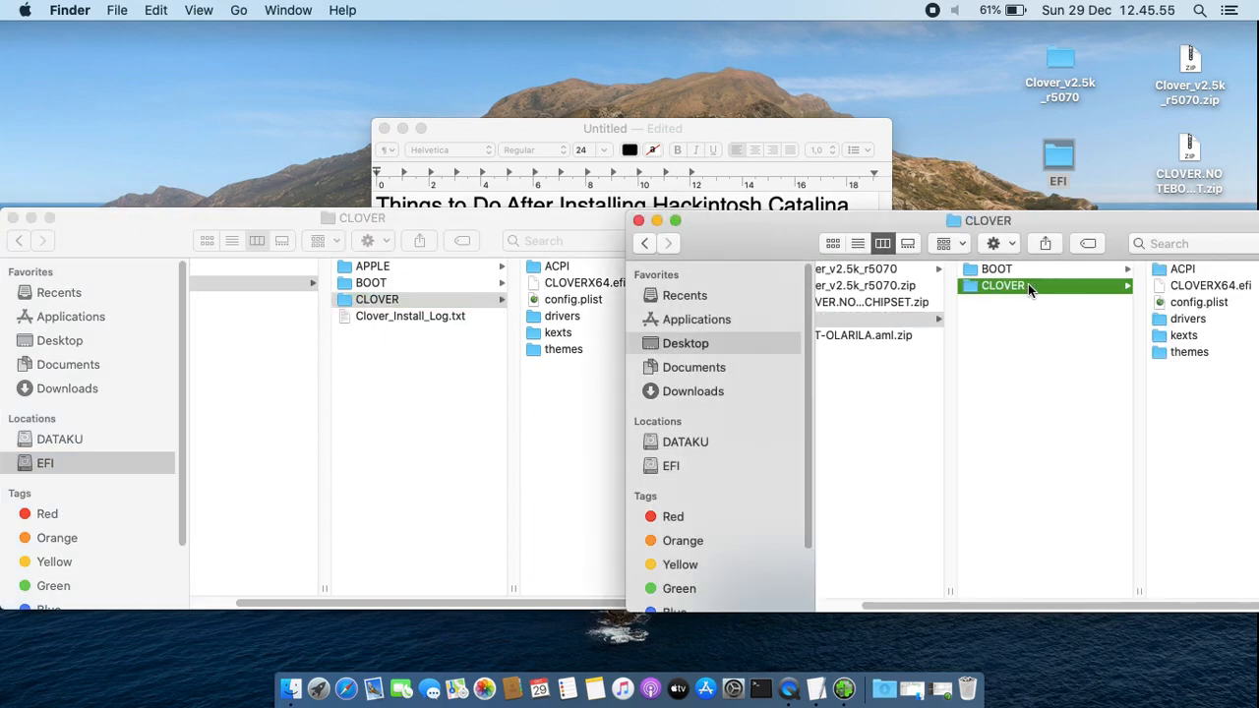
{"action": "left_click_drag", "start_coordinate": [985, 283], "coordinate": [393, 383]}
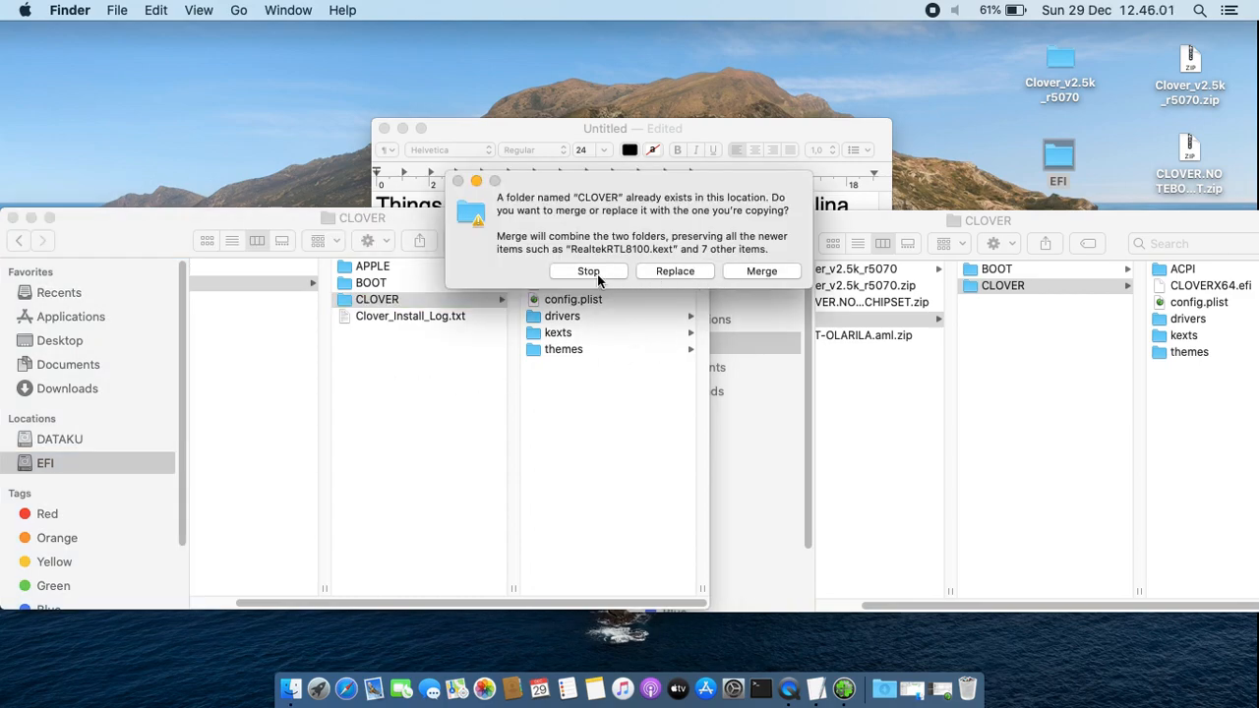
{"action": "left_click", "coordinate": [587, 272]}
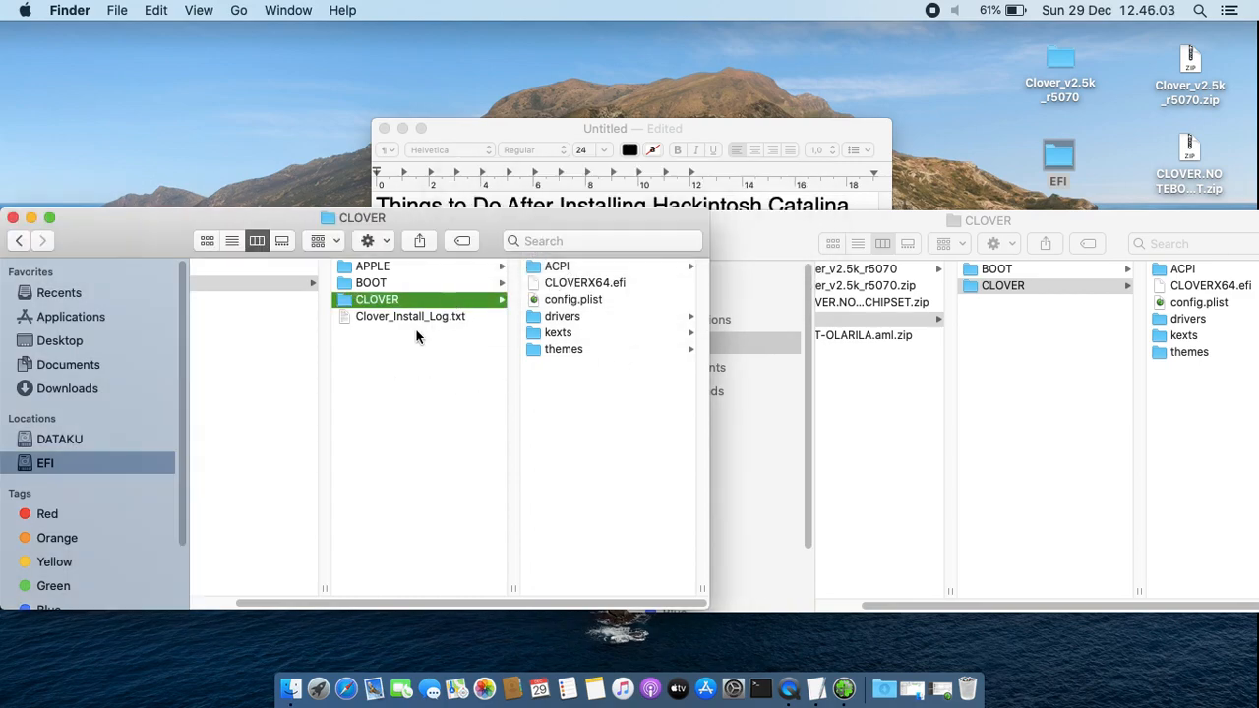
Close the windows of the extracted and the mounted CLOVER folders
{"action": "left_click", "coordinate": [758, 234]}
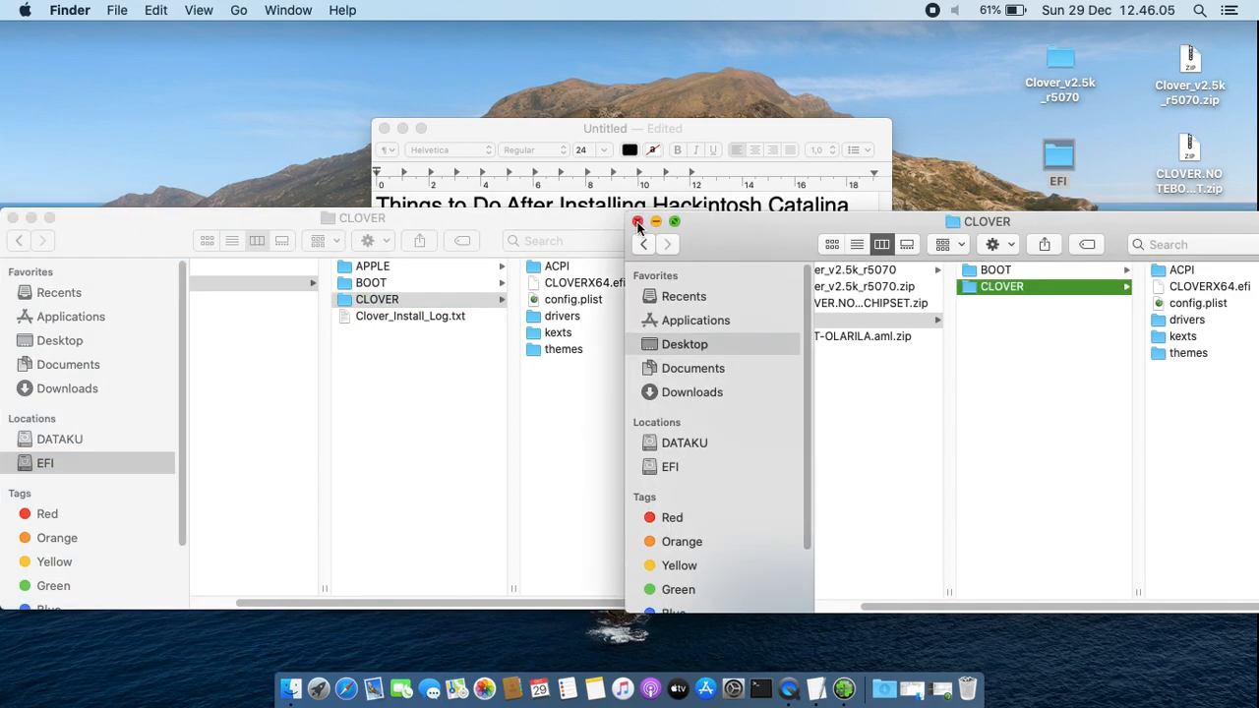
{"action": "left_click", "coordinate": [637, 225]}
{"action": "left_click_drag", "start_coordinate": [492, 221], "coordinate": [683, 183]}
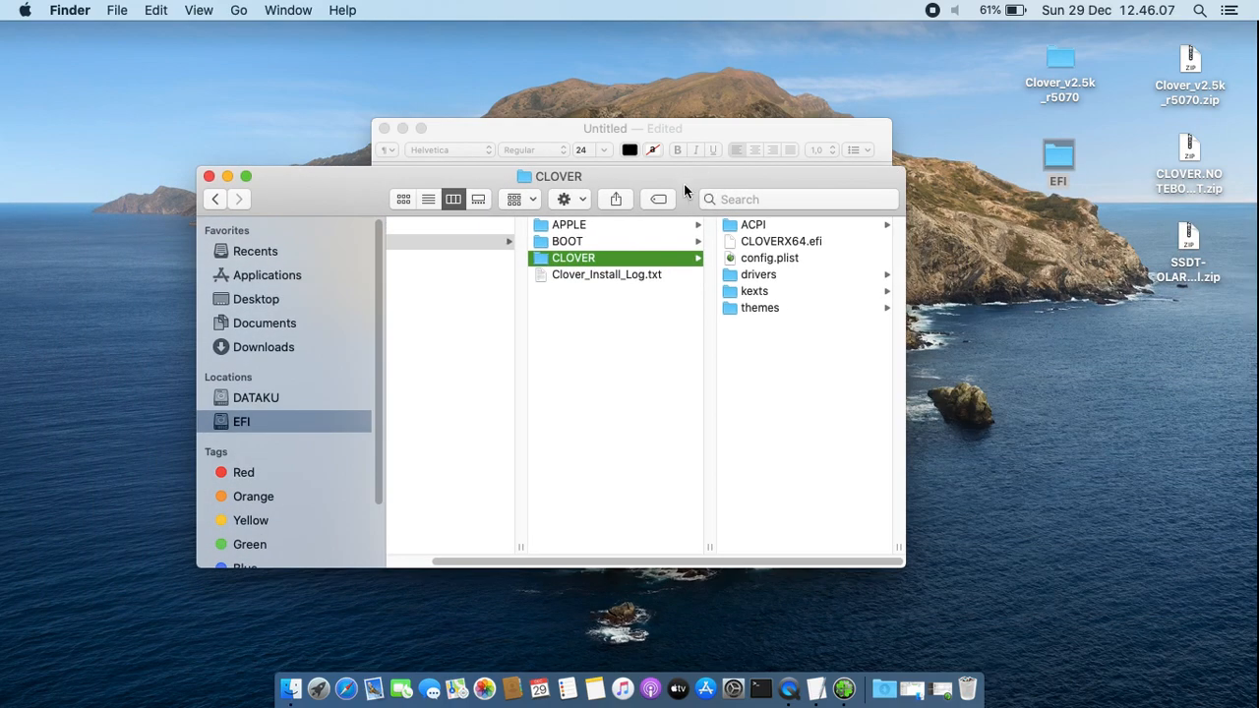
{"action": "left_click", "coordinate": [209, 176]}
Add the line "Replace Clover folder on EFI with the new one" below the existing text of the notes document
{"action": "left_click", "coordinate": [639, 457]}
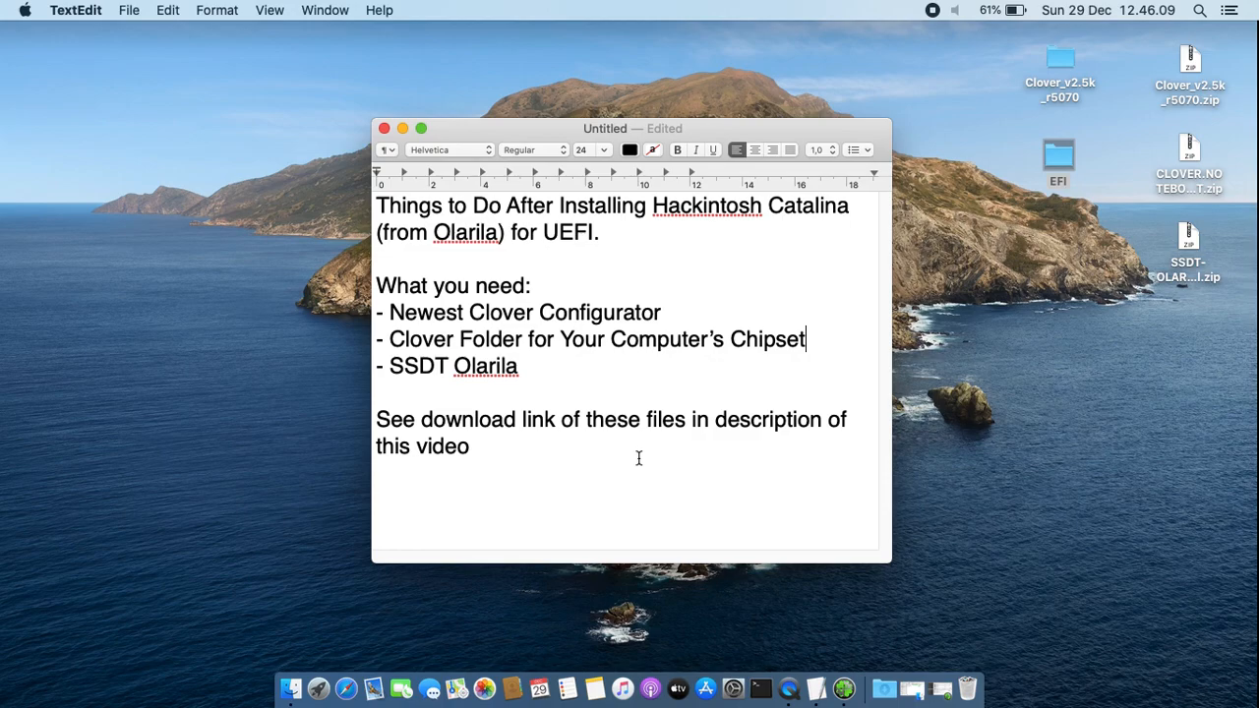
{"action": "key", "text": "Return"}
{"action": "type", "text": "Replace"}
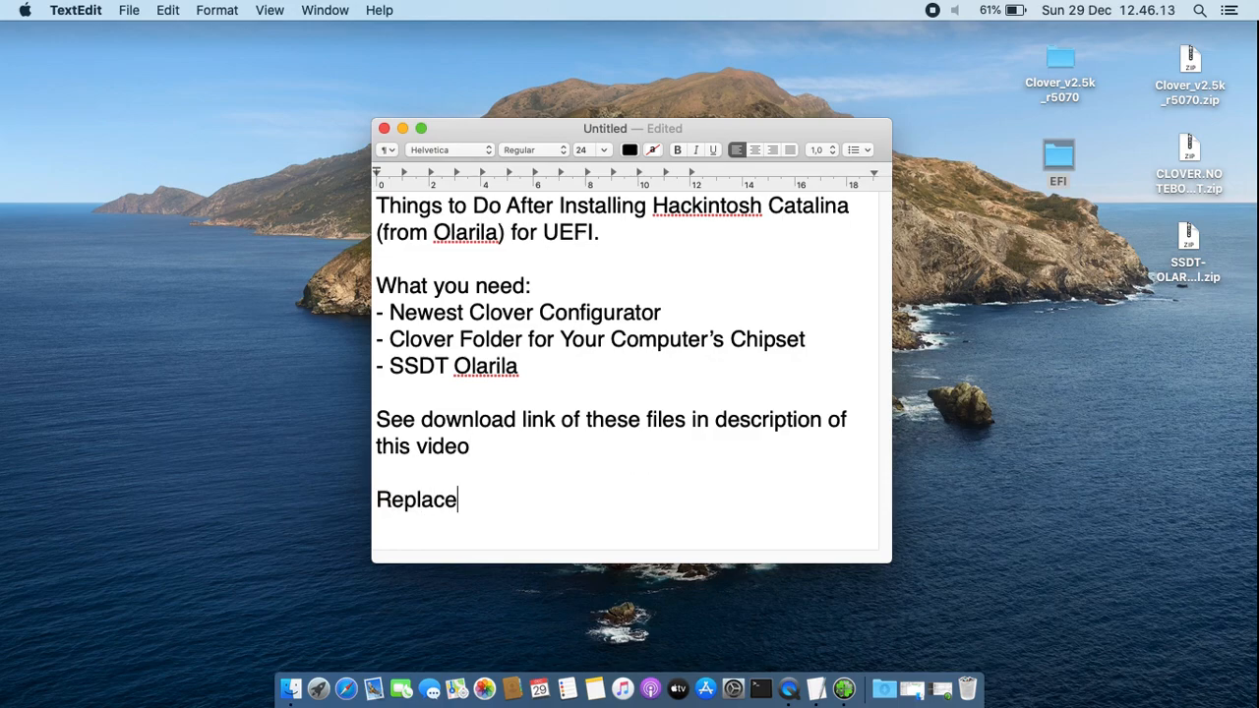
{"action": "type", "text": " Clover folder on EFI"}
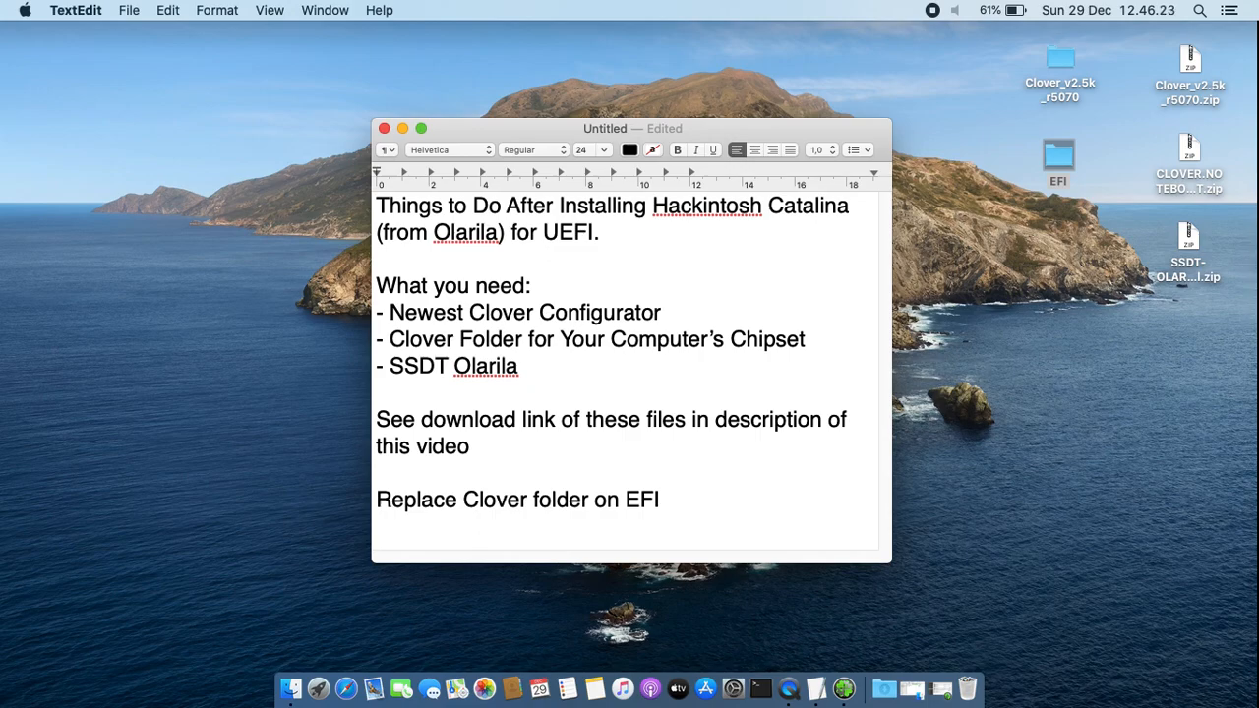
{"action": "type", "text": "with new"}
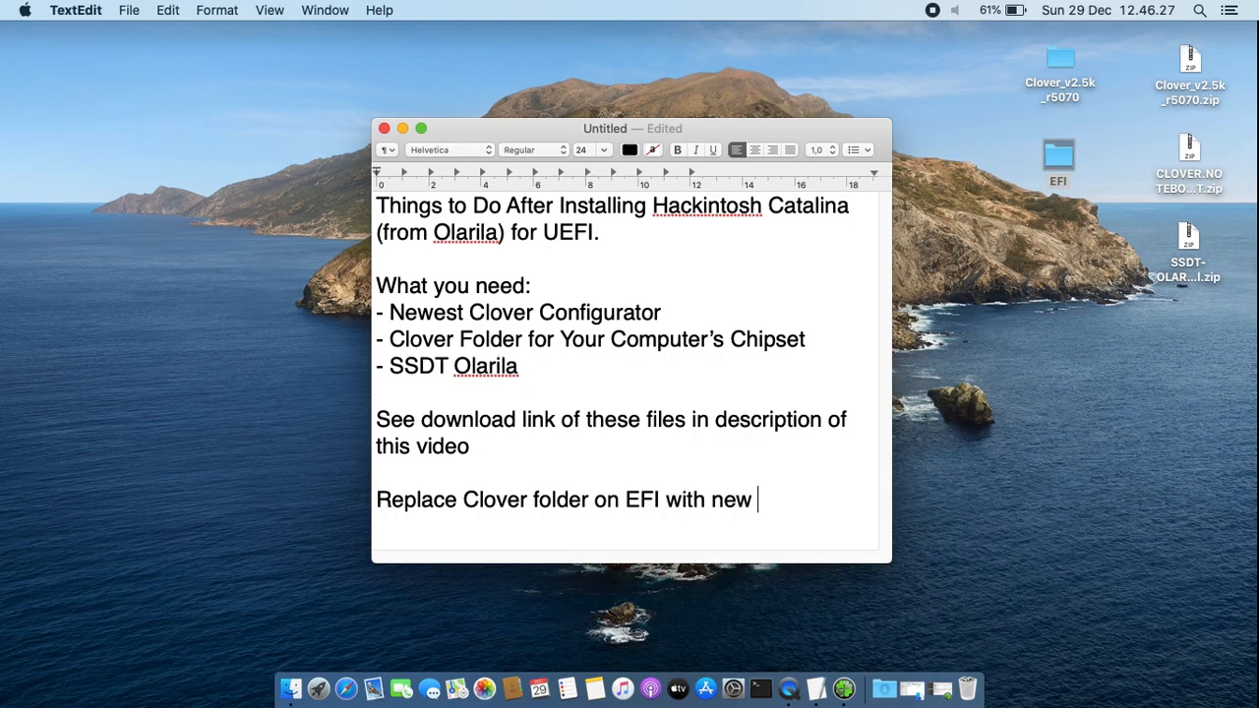
{"action": "key", "text": "BackSpace"}
{"action": "key", "text": "BackSpace"}
{"action": "key", "text": "BackSpace"}
{"action": "type", "text": "the new on"}
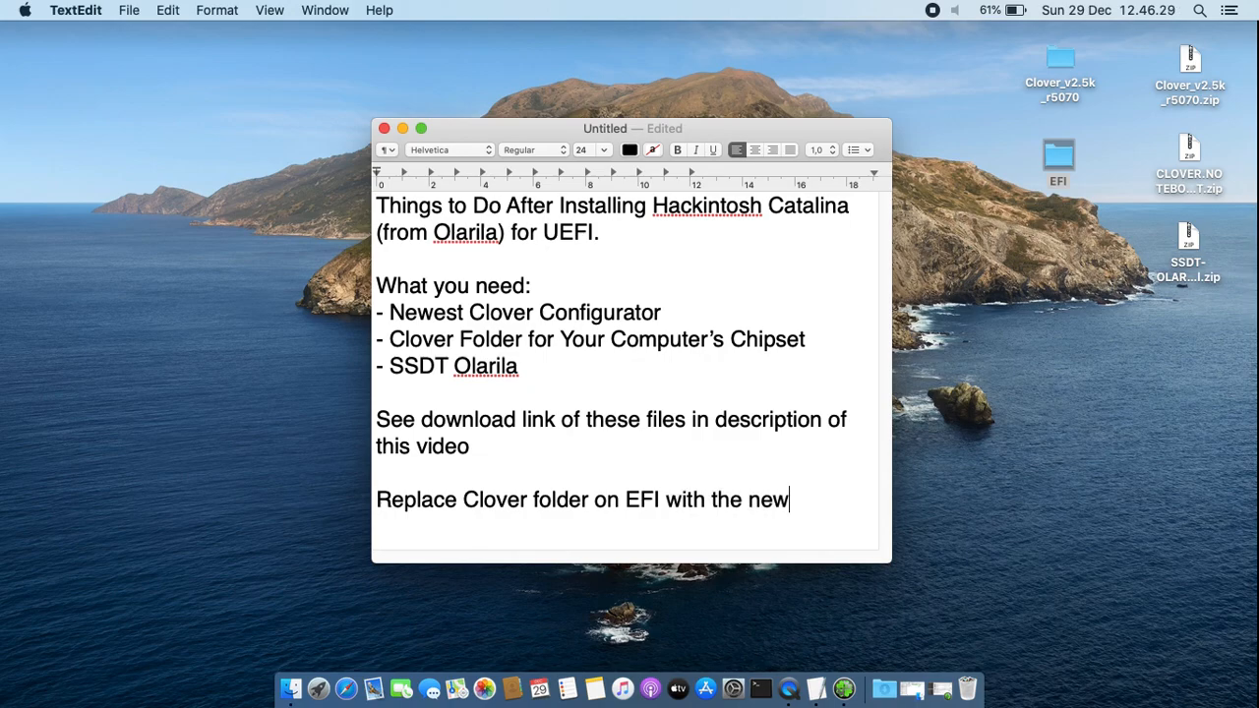
{"action": "type", "text": "e"}
Delete the note line about replacing the Clover folder
{"action": "left_click_drag", "start_coordinate": [434, 339], "coordinate": [585, 339]}
{"action": "left_click_drag", "start_coordinate": [777, 501], "coordinate": [843, 509]}
{"action": "left_click", "coordinate": [857, 507]}
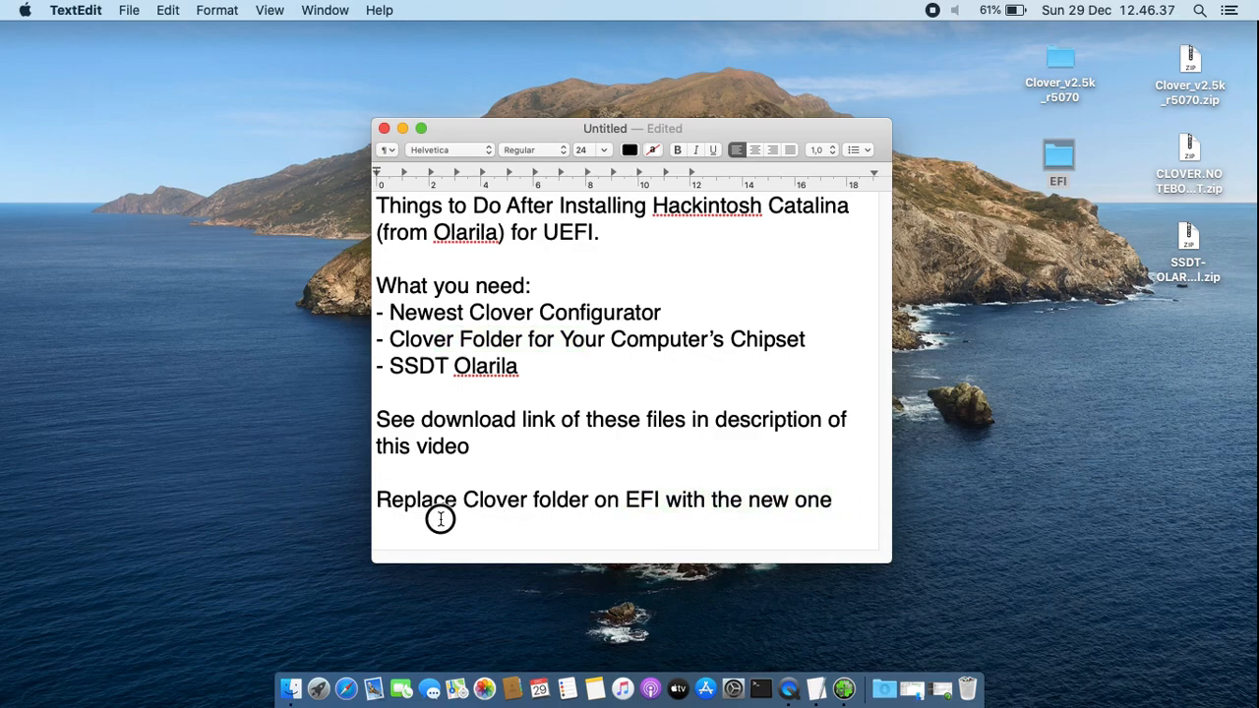
{"action": "left_click_drag", "start_coordinate": [458, 517], "coordinate": [362, 488]}
{"action": "key", "text": "BackSpace"}
Extract the SSDT-OLARILA zip archive and place the resulting SSDT-OLARILA.aml file below the EFI folder on the desktop
{"action": "left_click", "coordinate": [1188, 239]}
{"action": "double_click", "coordinate": [1190, 241]}
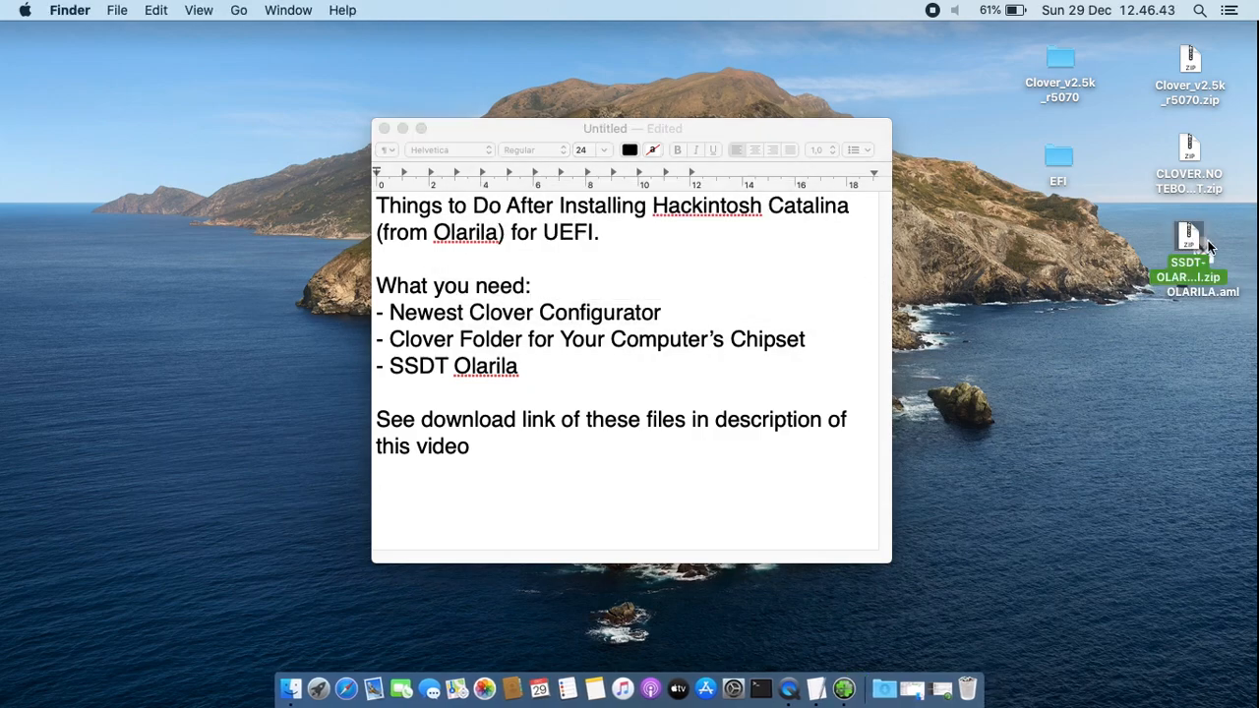
{"action": "left_click_drag", "start_coordinate": [1206, 248], "coordinate": [1070, 253]}
{"action": "left_click", "coordinate": [1079, 342]}
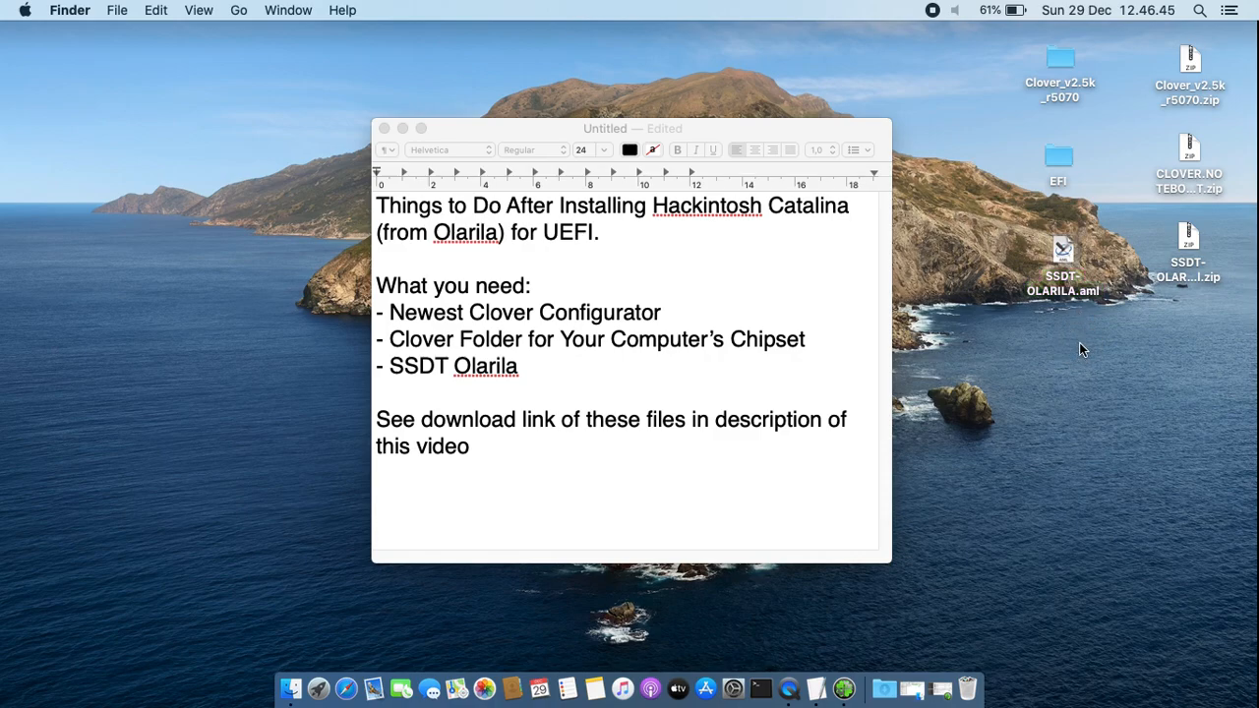
Write the line "Copy SSDT-OLARILA.aml to EFI/Clover/" at the end of the notes document
{"action": "left_click", "coordinate": [670, 469]}
{"action": "left_click_drag", "start_coordinate": [637, 499], "coordinate": [355, 494]}
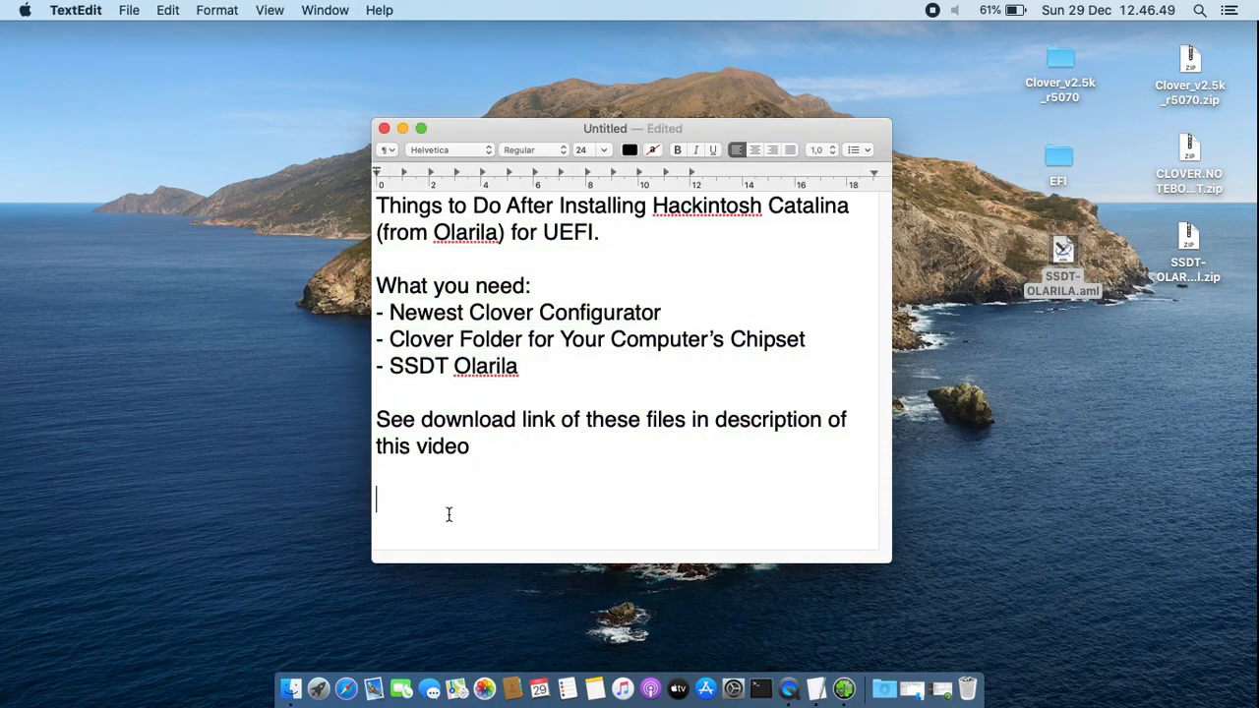
{"action": "type", "text": "Copy SSDT-Olari"}
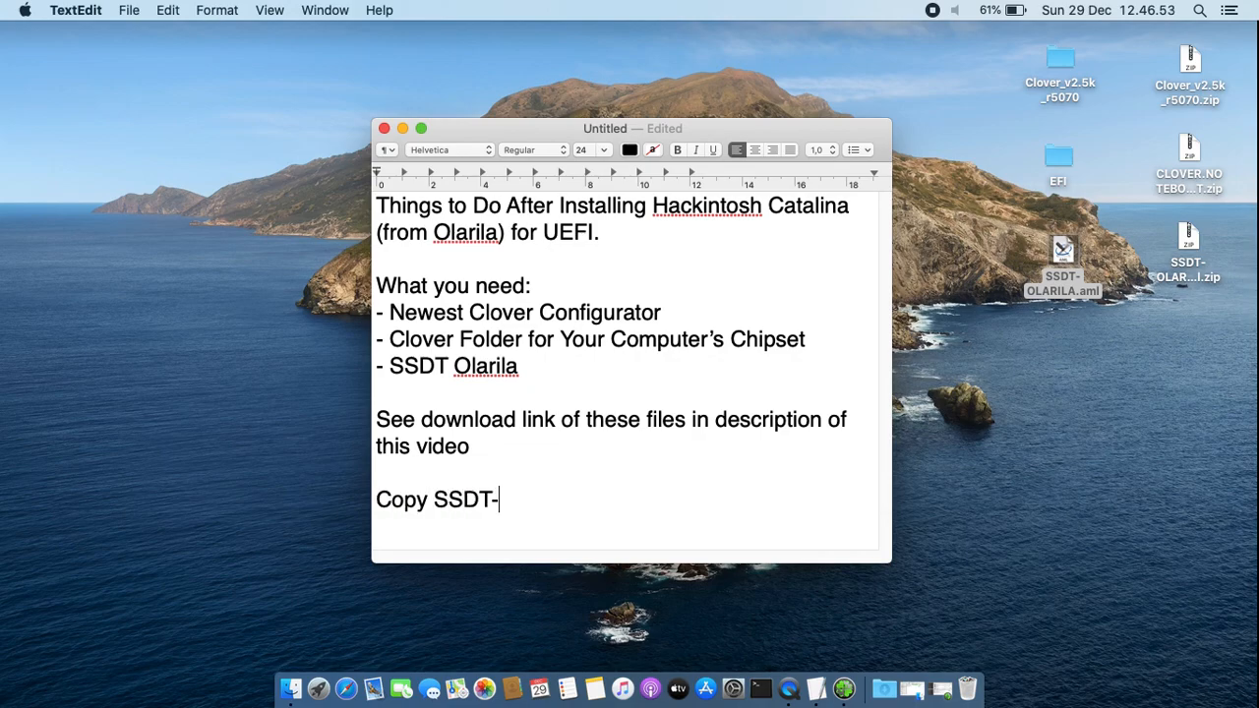
{"action": "key", "text": "BackSpace"}
{"action": "key", "text": "BackSpace"}
{"action": "key", "text": "BackSpace"}
{"action": "key", "text": "BackSpace"}
{"action": "type", "text": "LARILA.aml"}
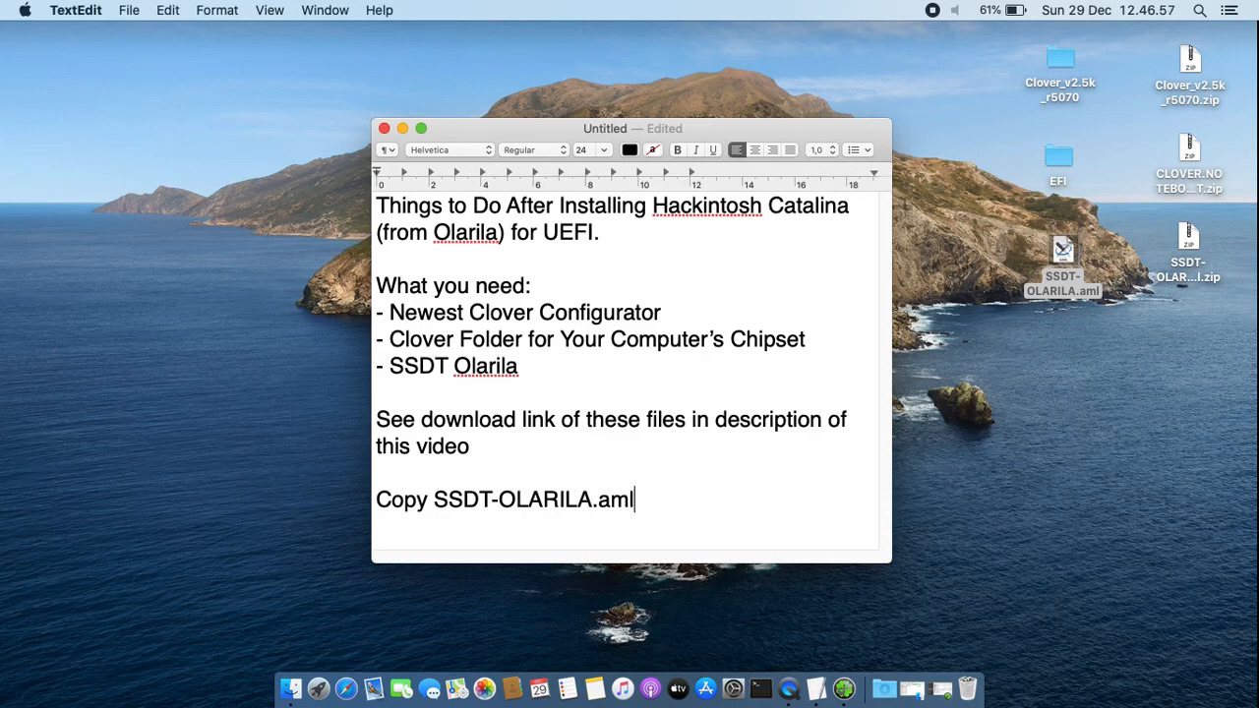
{"action": "type", "text": " to E"}
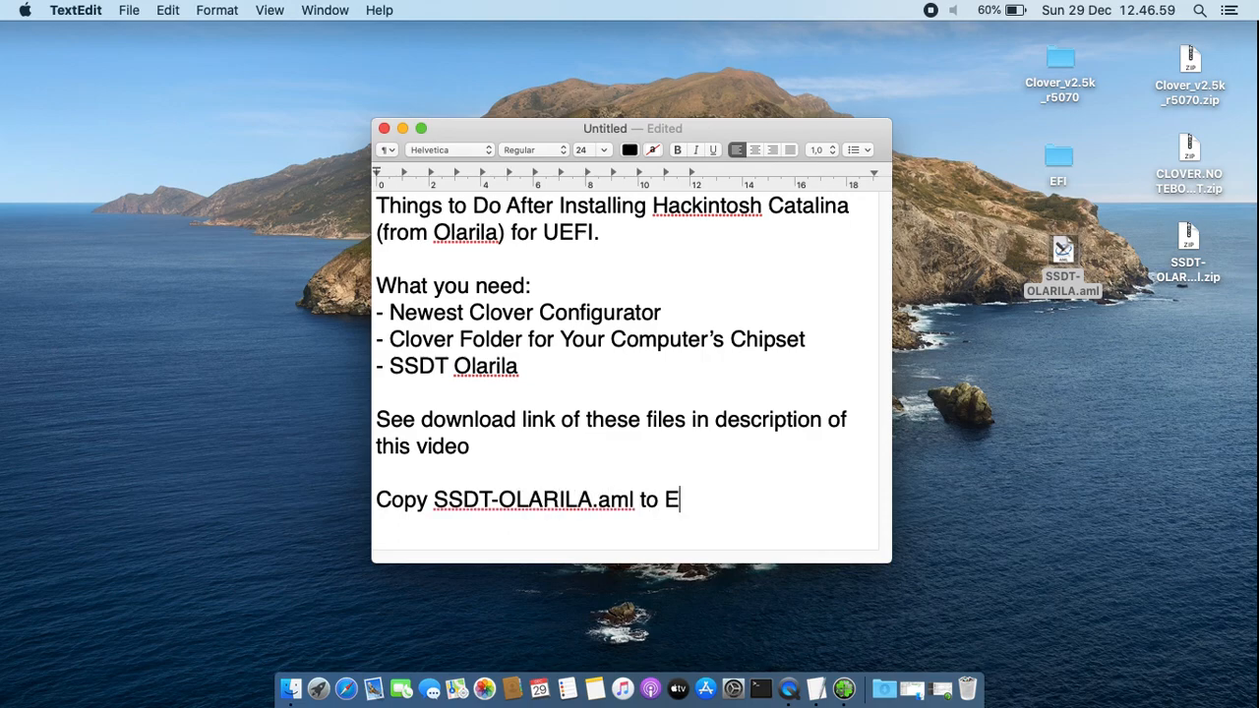
{"action": "type", "text": "FI/Clover/"}
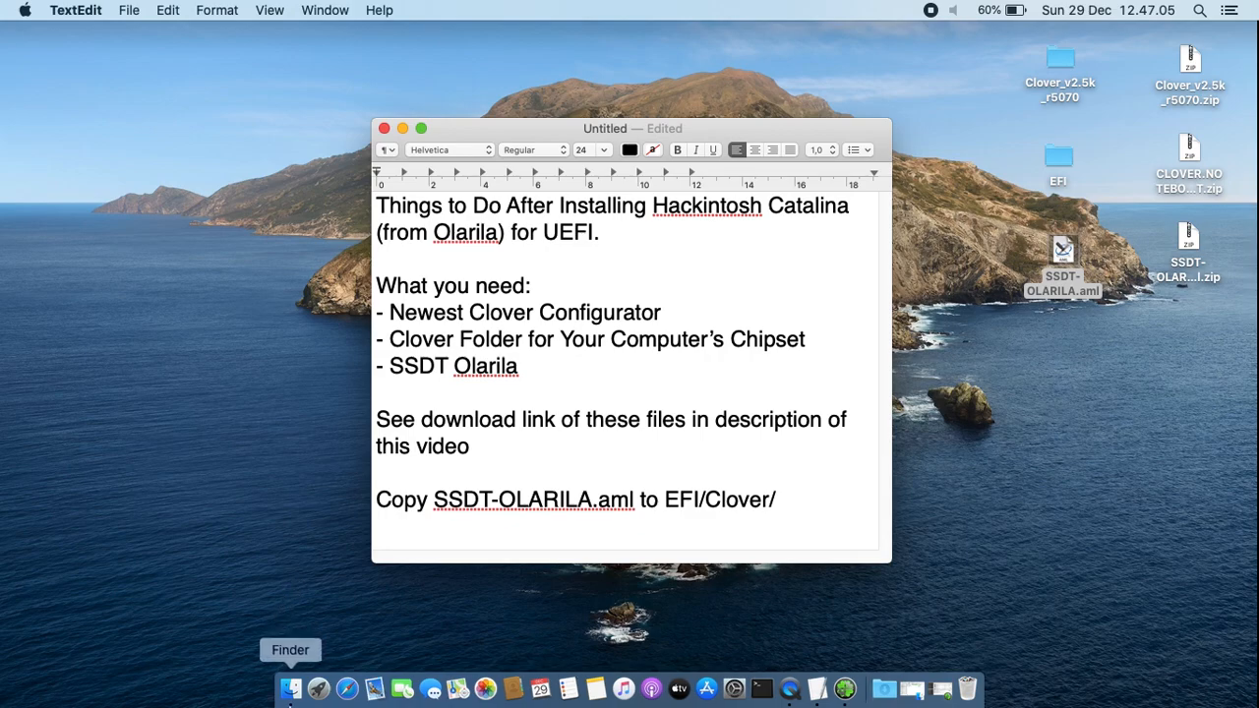
Browse the mounted EFI partition to the contents of its EFI/CLOVER/ACPI/patched folder
{"action": "left_click", "coordinate": [292, 688]}
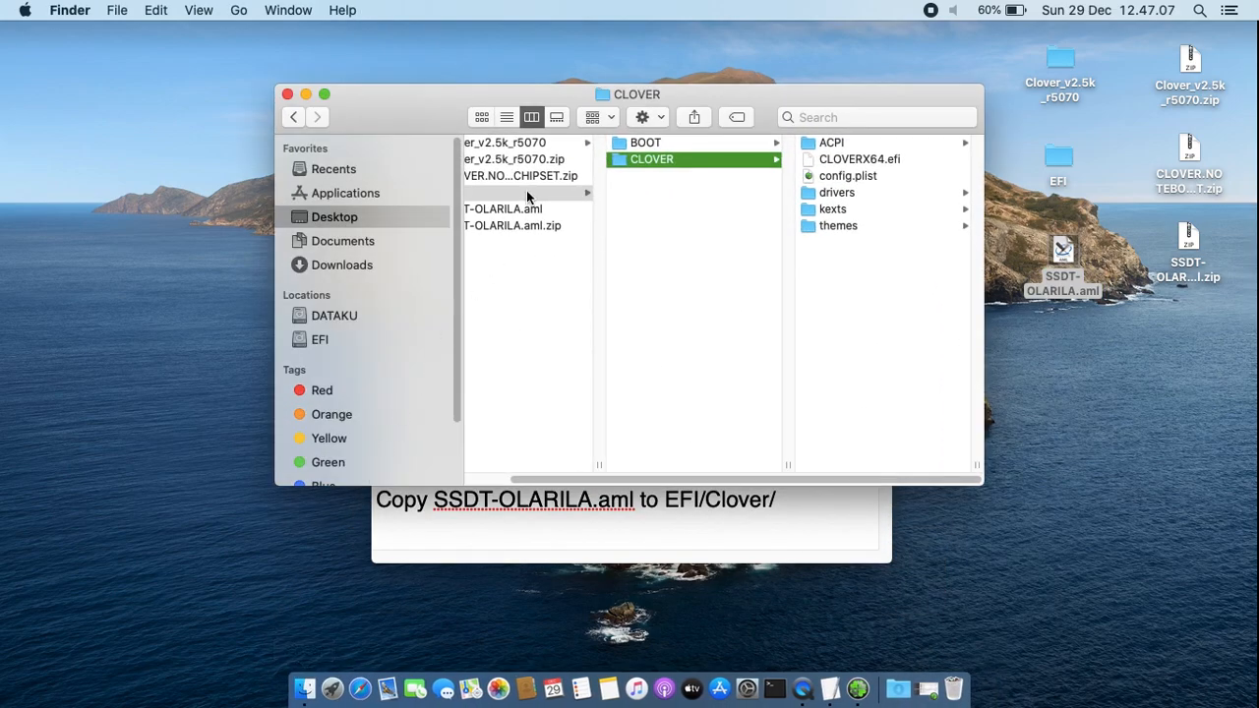
{"action": "left_click", "coordinate": [526, 193]}
{"action": "left_click", "coordinate": [345, 338]}
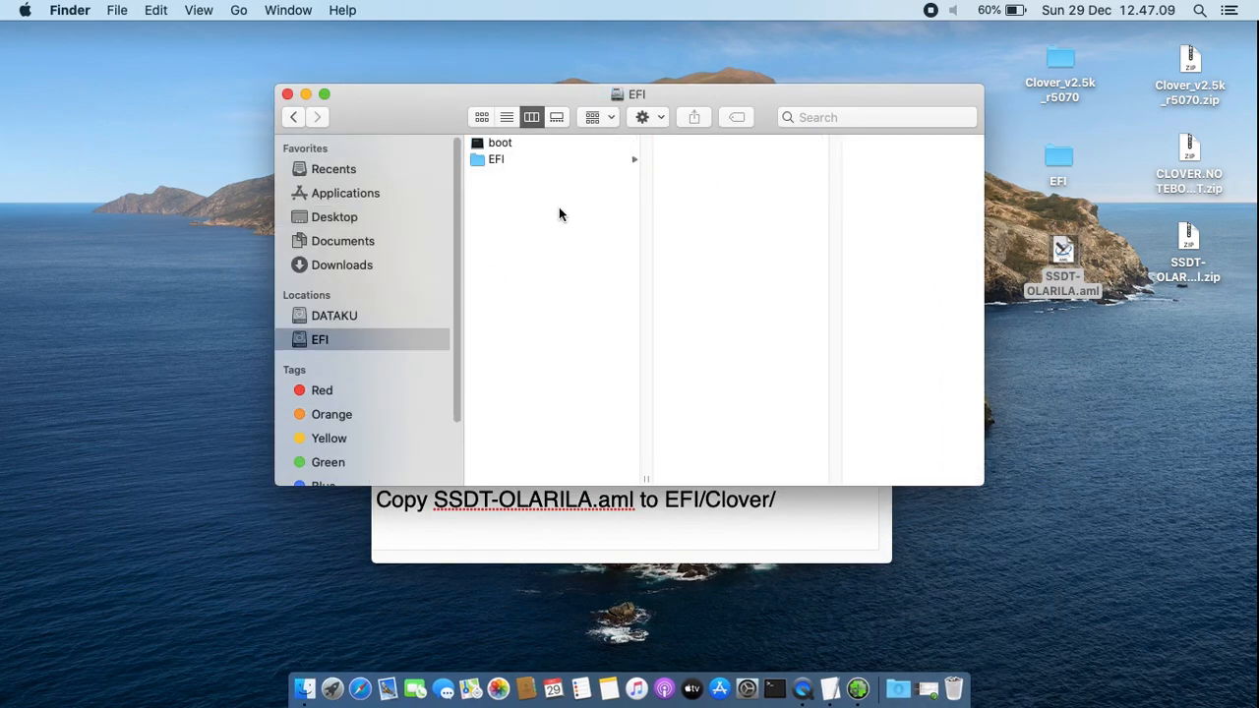
{"action": "left_click", "coordinate": [575, 164]}
{"action": "left_click", "coordinate": [732, 175]}
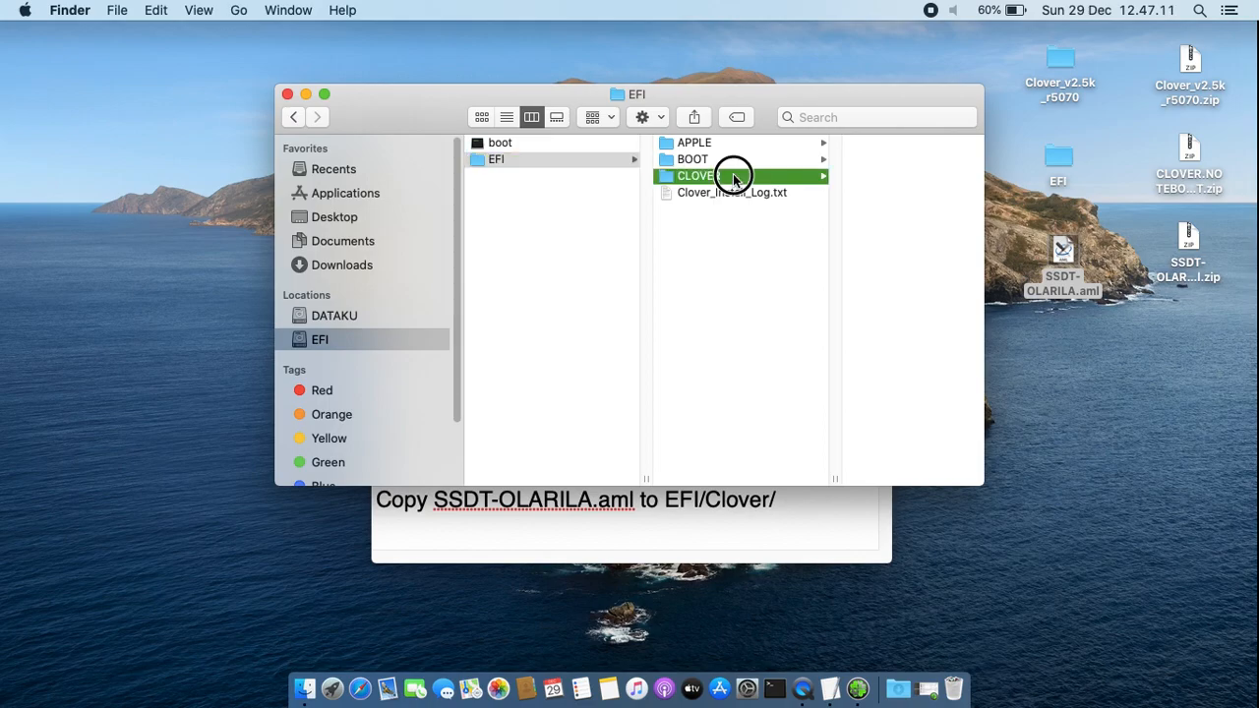
{"action": "left_click", "coordinate": [852, 145]}
{"action": "left_click", "coordinate": [859, 162]}
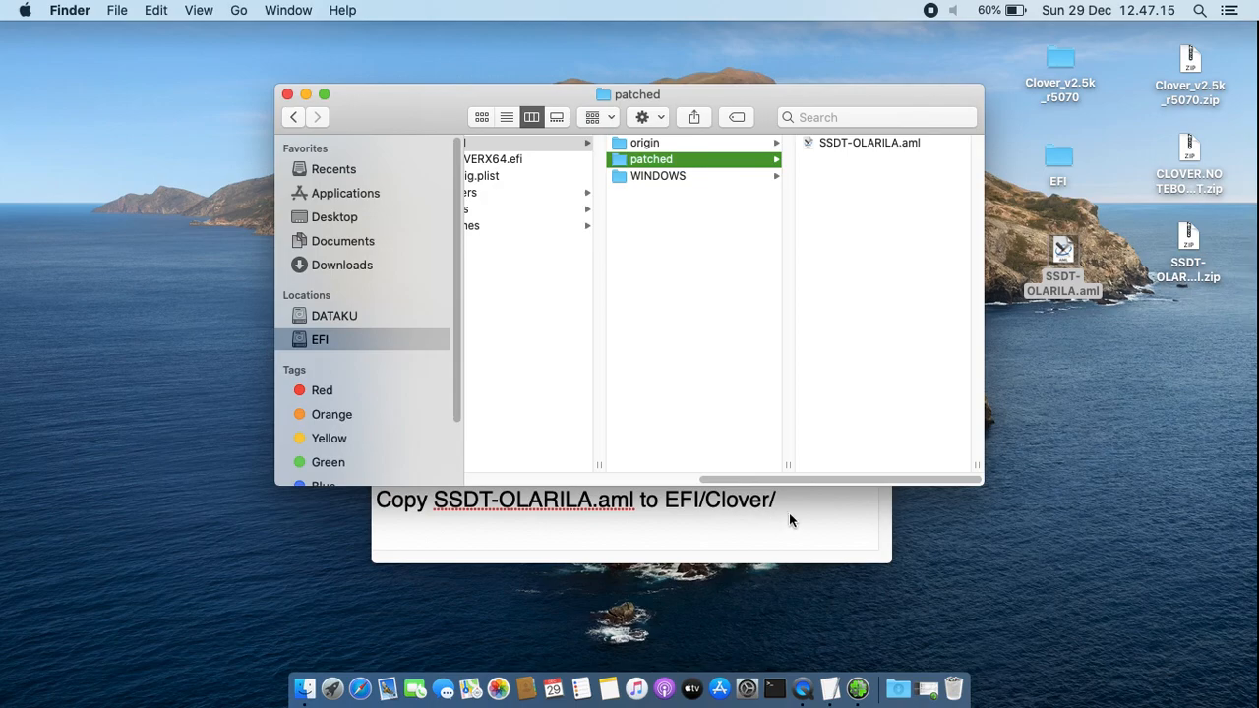
Complete the destination path in the copy note by appending "ACPI/patched/"
{"action": "left_click", "coordinate": [795, 500]}
{"action": "type", "text": "ACPI/p"}
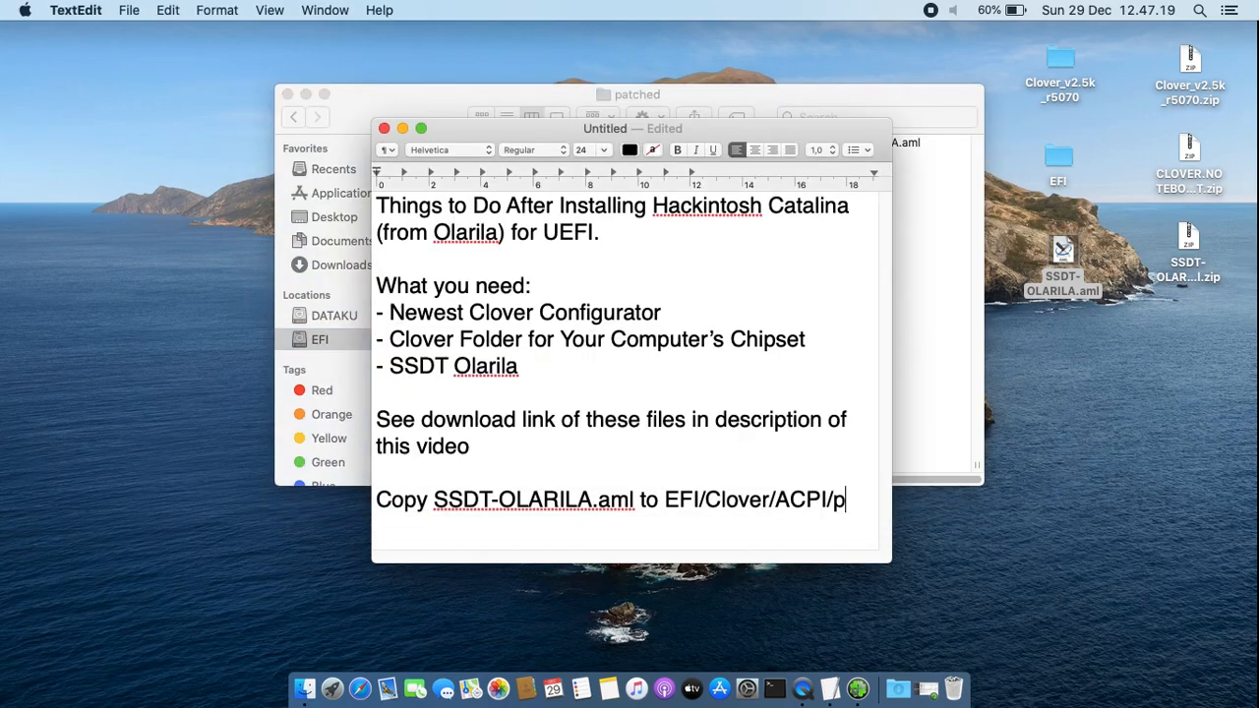
{"action": "type", "text": "atched/"}
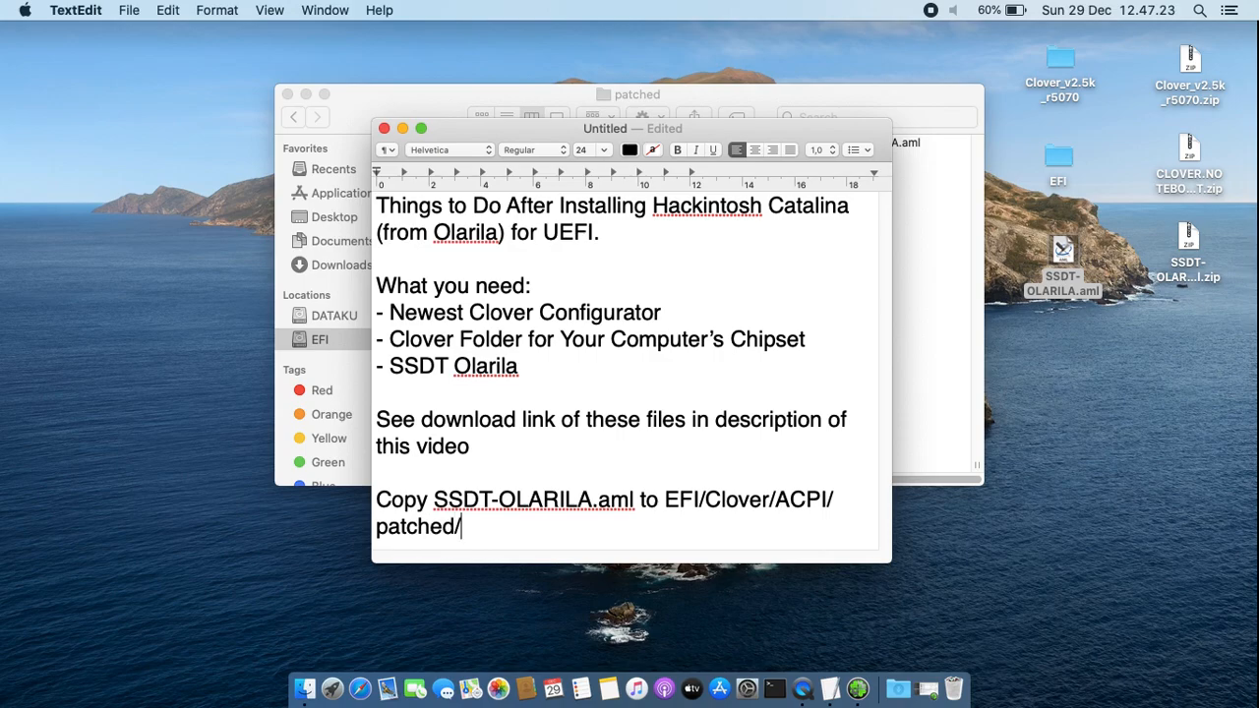
{"action": "left_click_drag", "start_coordinate": [522, 534], "coordinate": [318, 499]}
{"action": "left_click", "coordinate": [635, 522]}
Select the SSDT-OLARILA.aml file on the desktop and close the window of the patched folder
{"action": "left_click", "coordinate": [1059, 258]}
{"action": "left_click", "coordinate": [685, 492]}
{"action": "left_click_drag", "start_coordinate": [685, 492], "coordinate": [793, 528]}
{"action": "left_click", "coordinate": [764, 537]}
{"action": "left_click", "coordinate": [955, 266]}
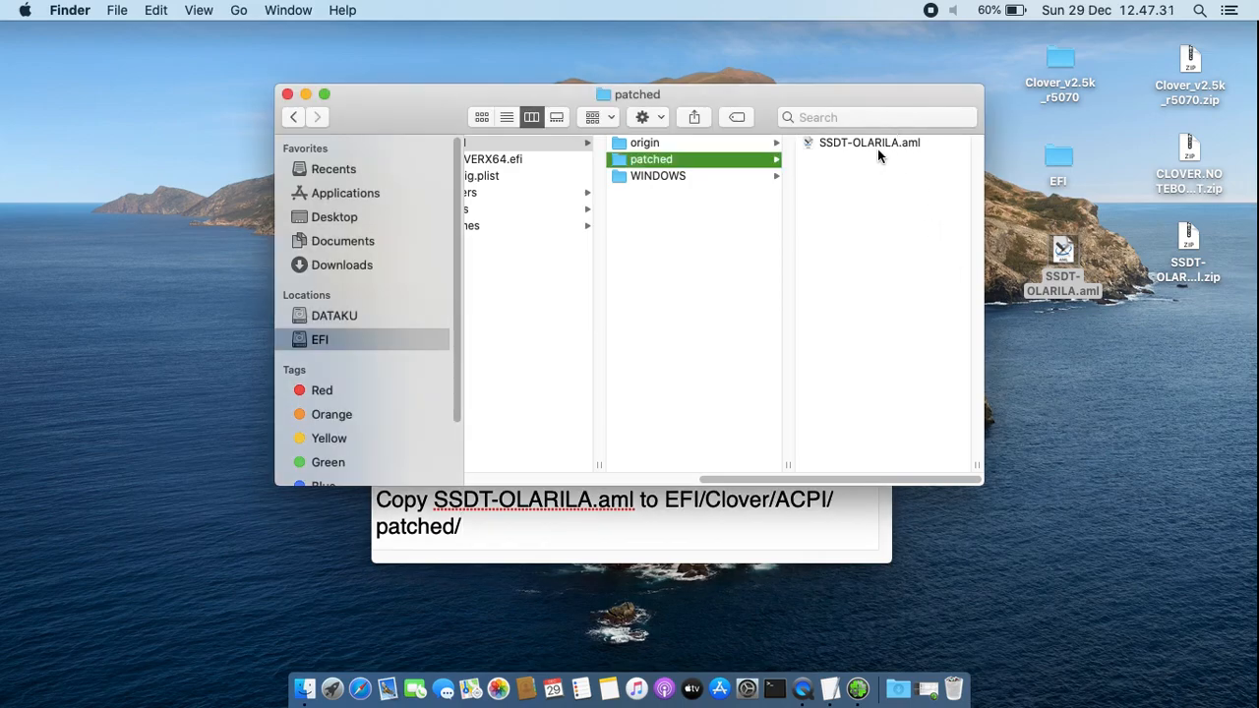
{"action": "left_click", "coordinate": [287, 93]}
Replace the copy note at the end of the document with the line "Restart"
{"action": "left_click", "coordinate": [559, 476]}
{"action": "left_click_drag", "start_coordinate": [558, 476], "coordinate": [555, 568]}
{"action": "key", "text": "BackSpace"}
{"action": "key", "text": "Return"}
{"action": "type", "text": "Restart"}
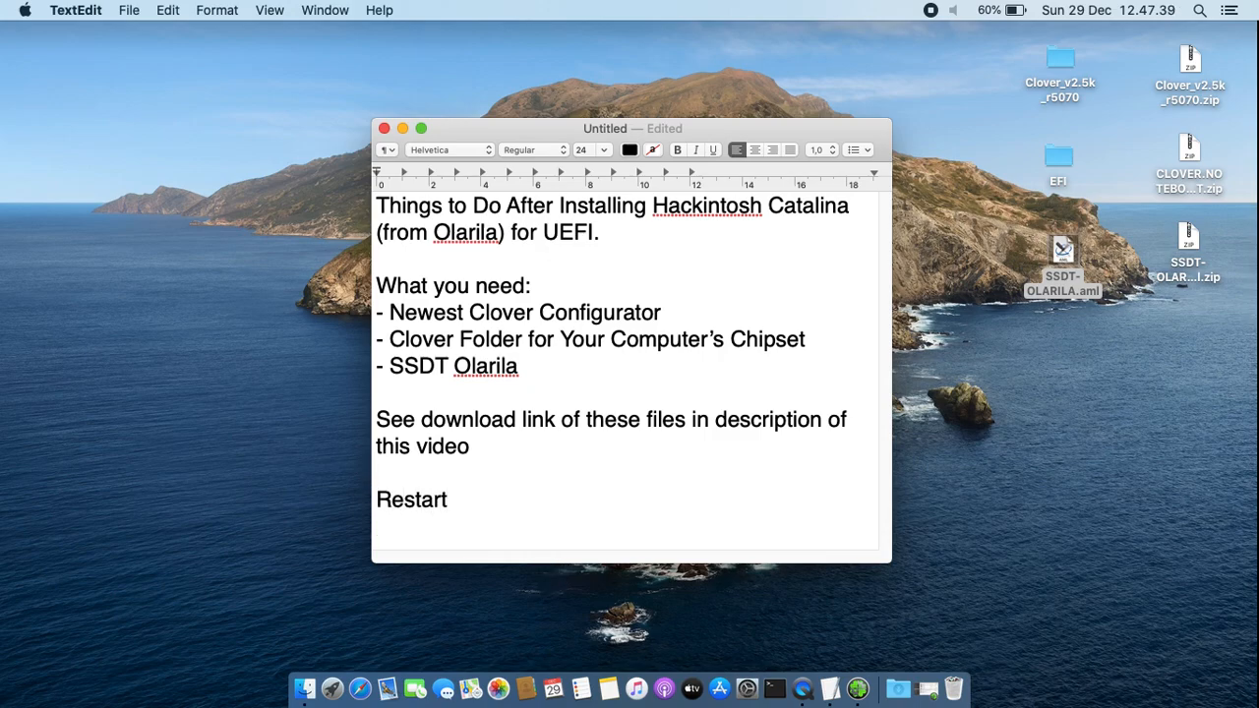
Request a restart of the computer and cancel it at the confirmation
{"action": "left_click", "coordinate": [24, 10]}
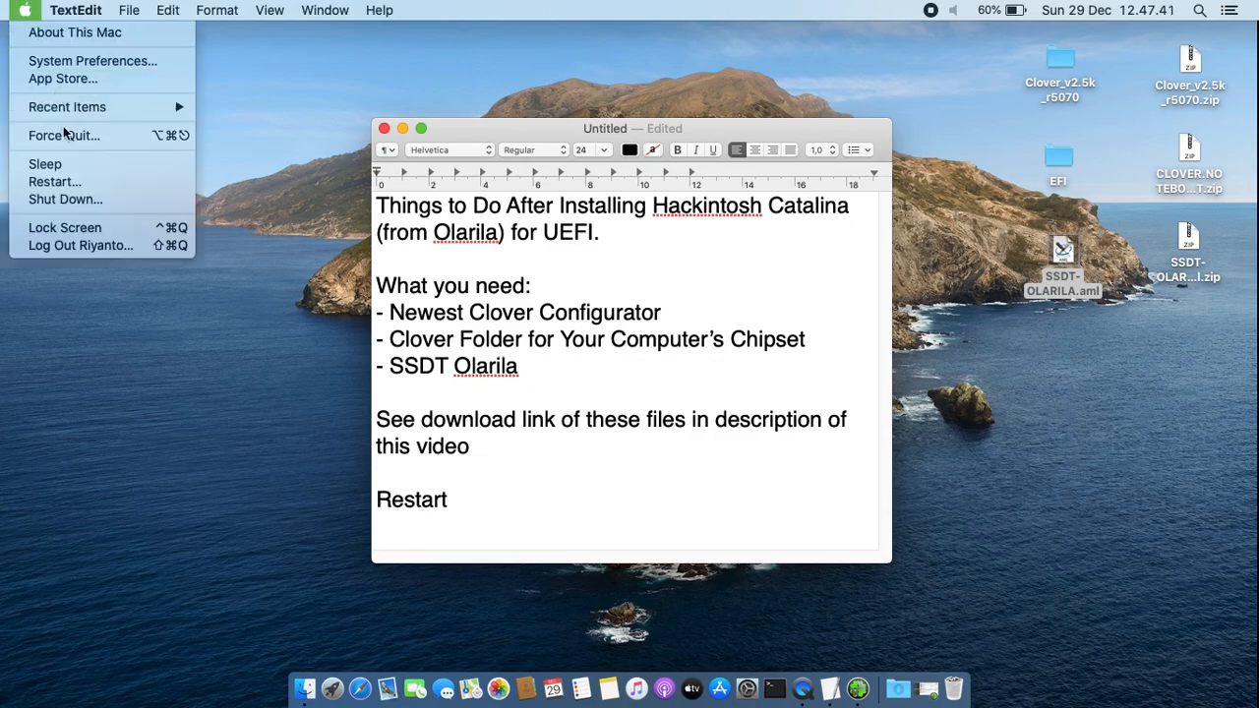
{"action": "left_click", "coordinate": [75, 181]}
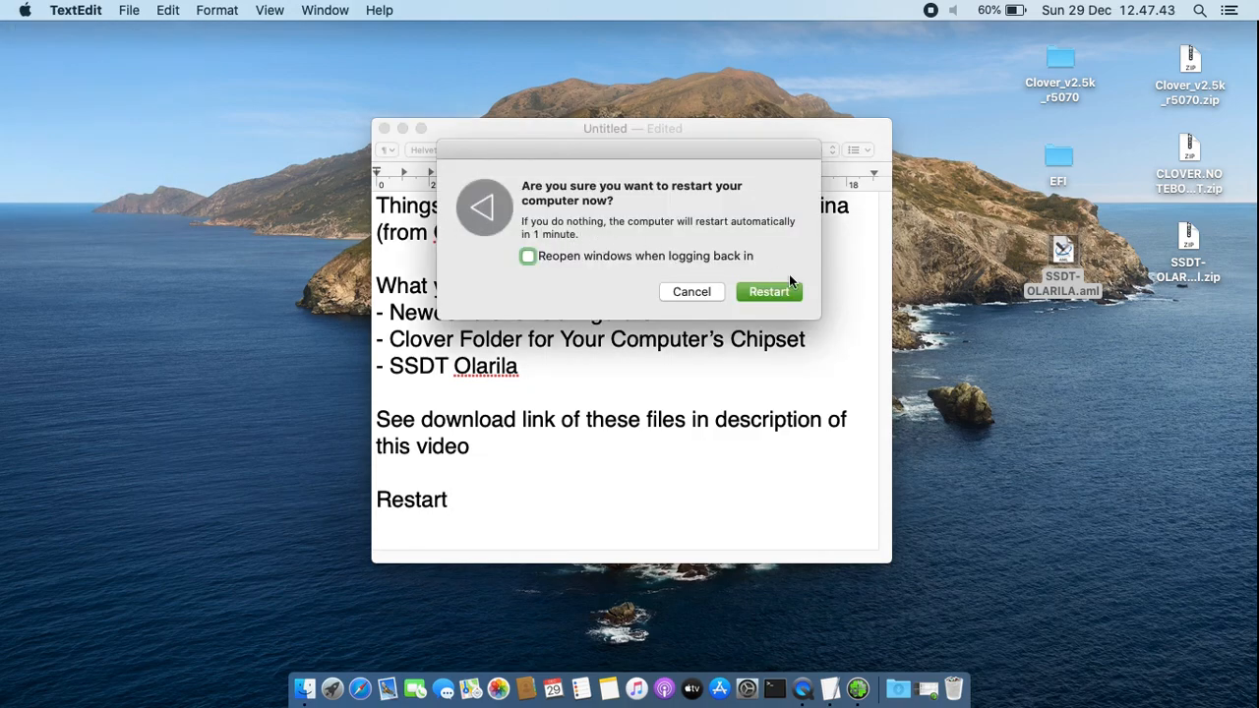
{"action": "left_click", "coordinate": [691, 292]}
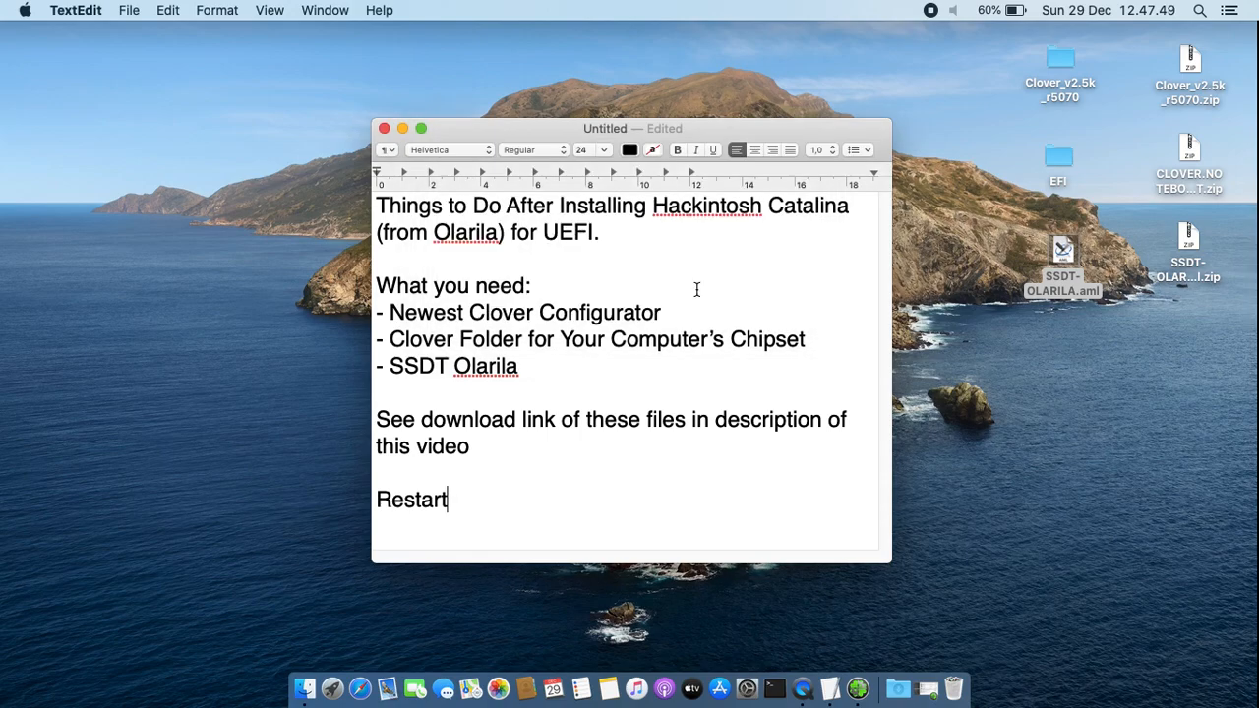
Close the untitled notes document and delete it without saving
{"action": "left_click", "coordinate": [384, 129]}
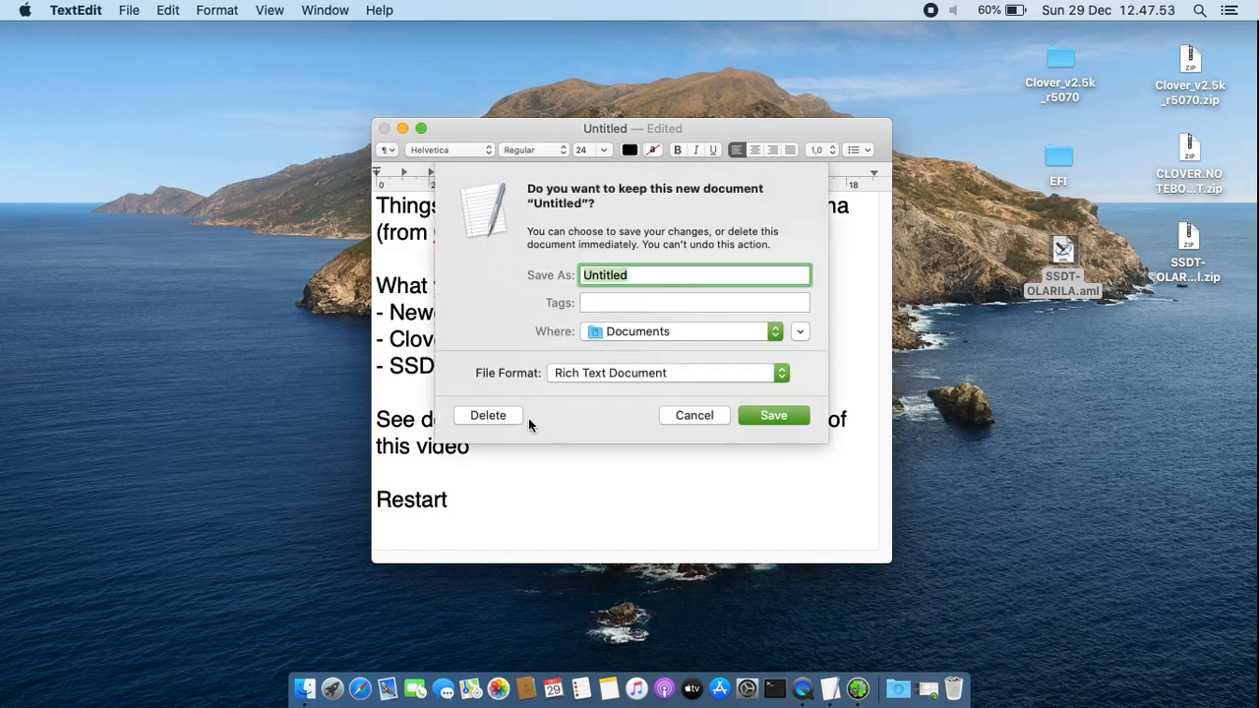
{"action": "left_click", "coordinate": [500, 418]}
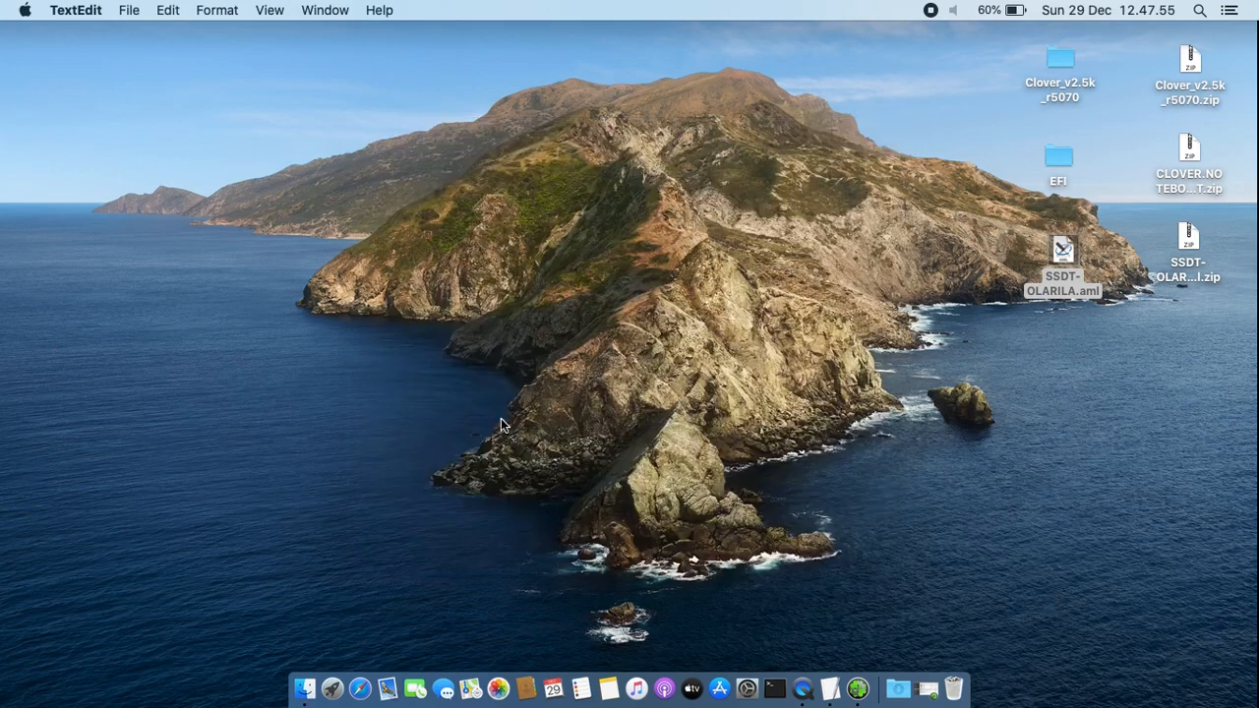